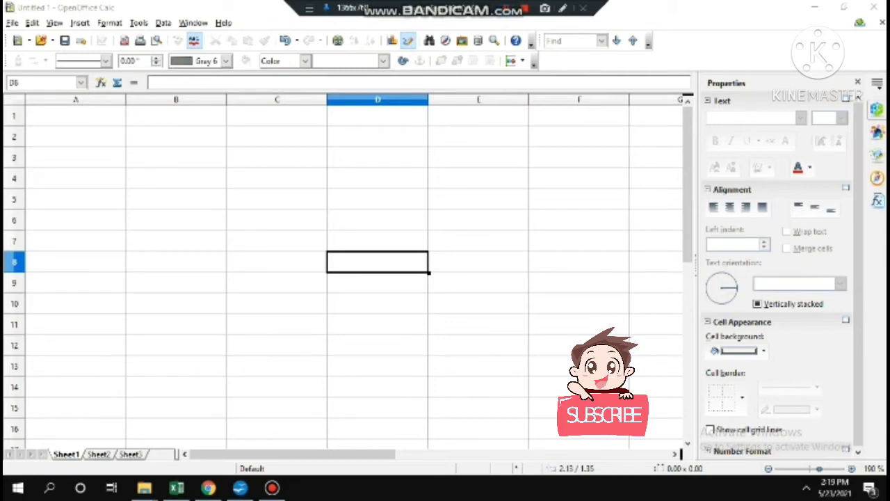
# - Display the drawing tools and draw a diagonal line about 1.42 × 0.71 inches from cell B5 down to C9
pyautogui.click(54, 23)
pyautogui.moveTo(83, 69)
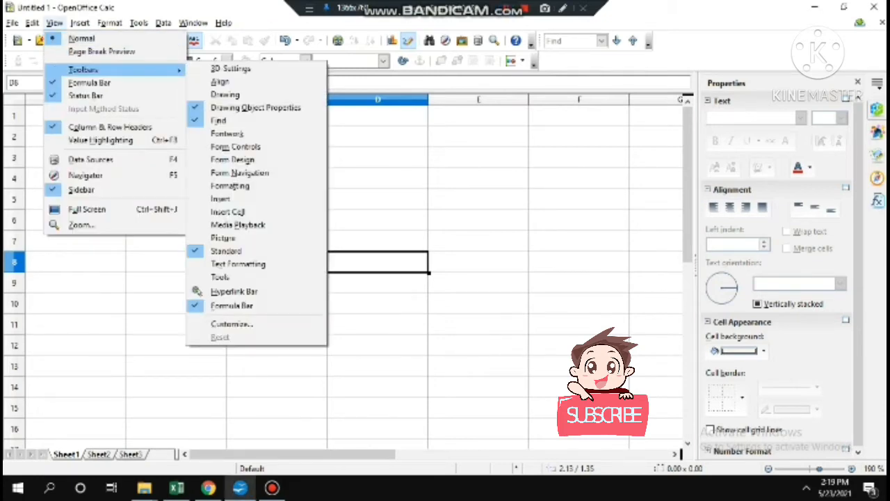
pyautogui.click(225, 94)
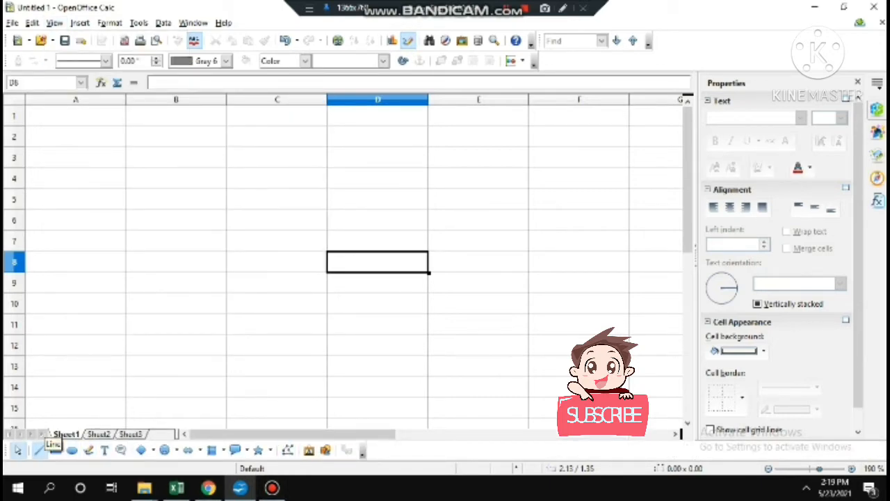
pyautogui.click(40, 449)
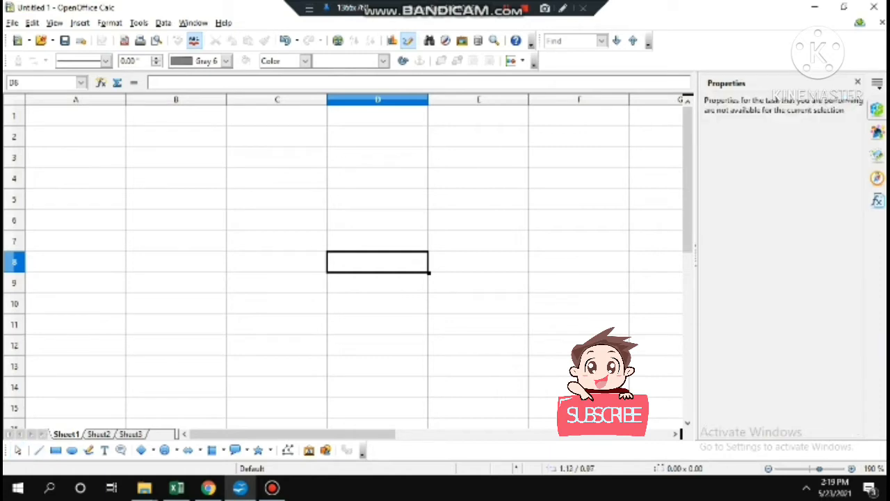
pyautogui.moveTo(154, 208); pyautogui.dragTo(315, 290)
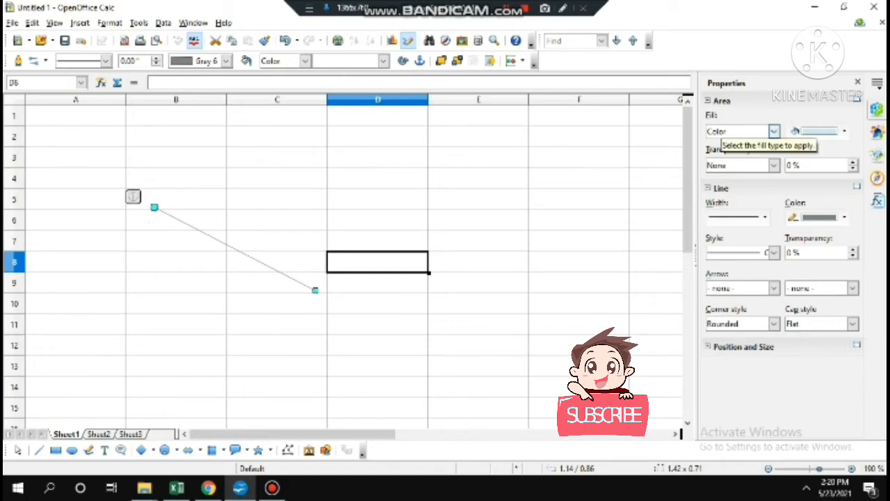
# - Set the line's area fill type to Color and choose Magenta 7
pyautogui.click(774, 132)
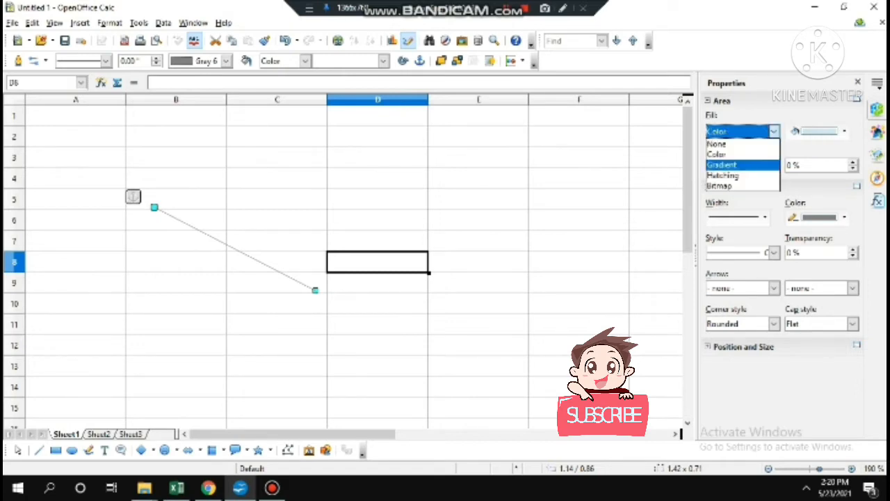
pyautogui.click(716, 154)
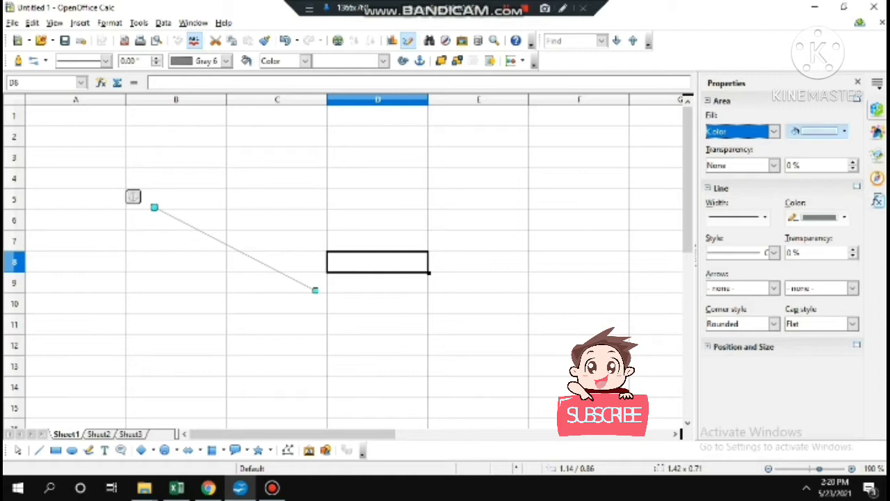
pyautogui.click(843, 130)
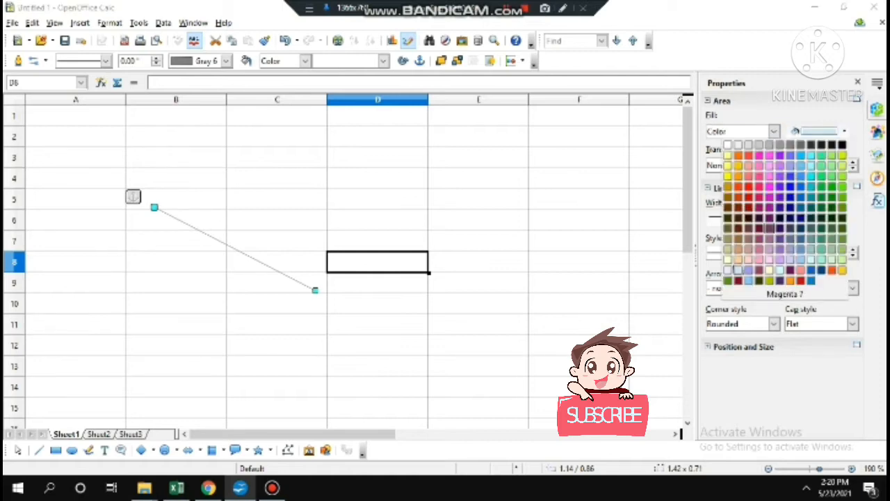
pyautogui.click(769, 229)
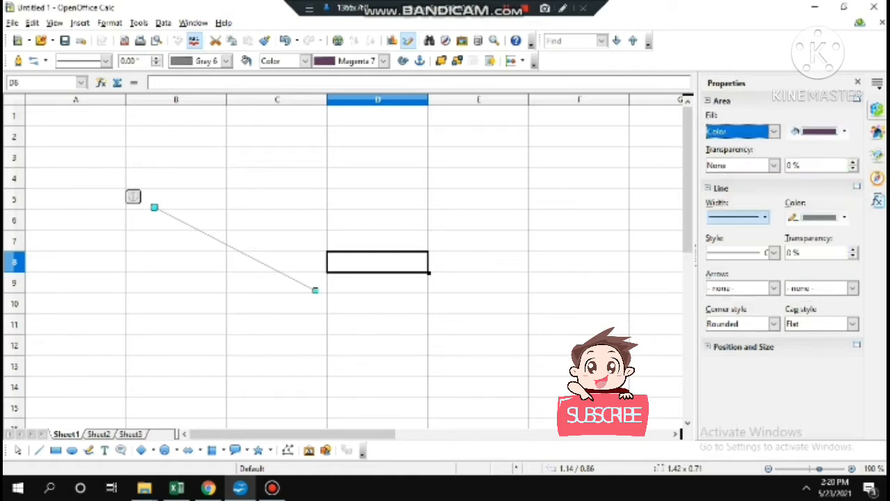
# - Set the line's width to 1.5pt and its style to Line with Fine Dots
pyautogui.click(737, 217)
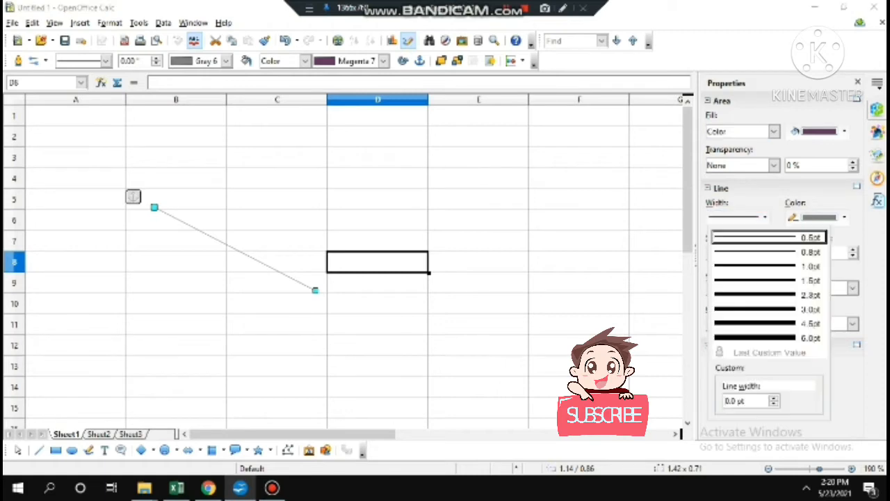
pyautogui.click(769, 281)
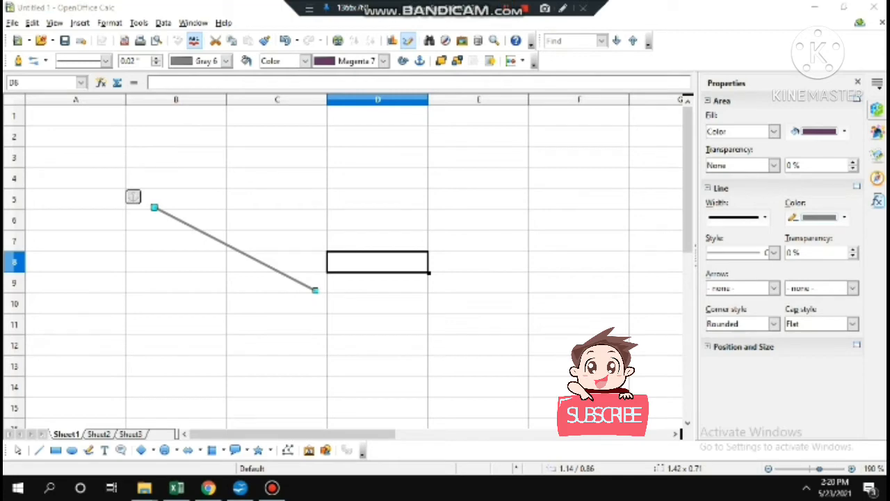
pyautogui.click(774, 253)
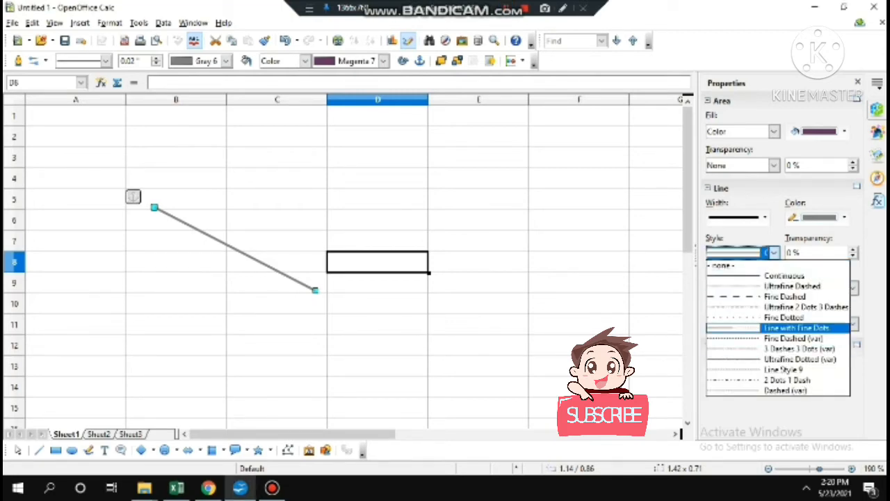
pyautogui.click(796, 327)
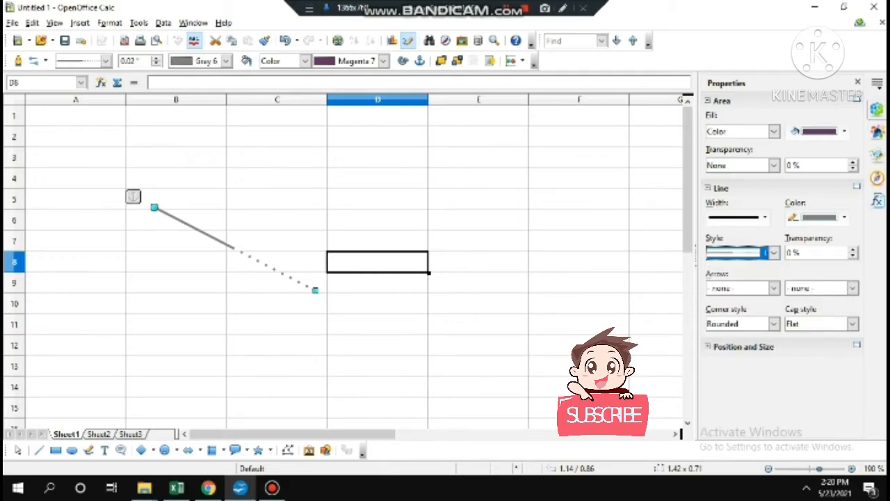
pyautogui.click(788, 252)
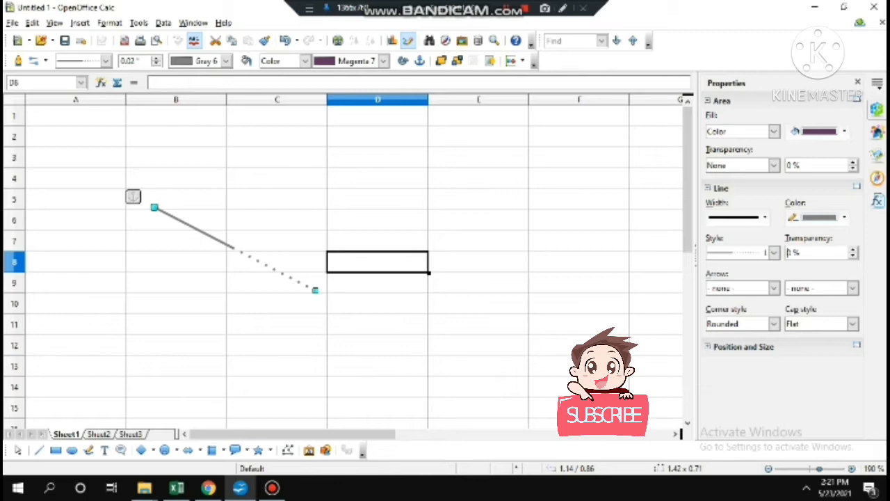
# - Try the Short line Arrow at the line's start, and replace it with the Square 45 arrowhead
pyautogui.click(773, 288)
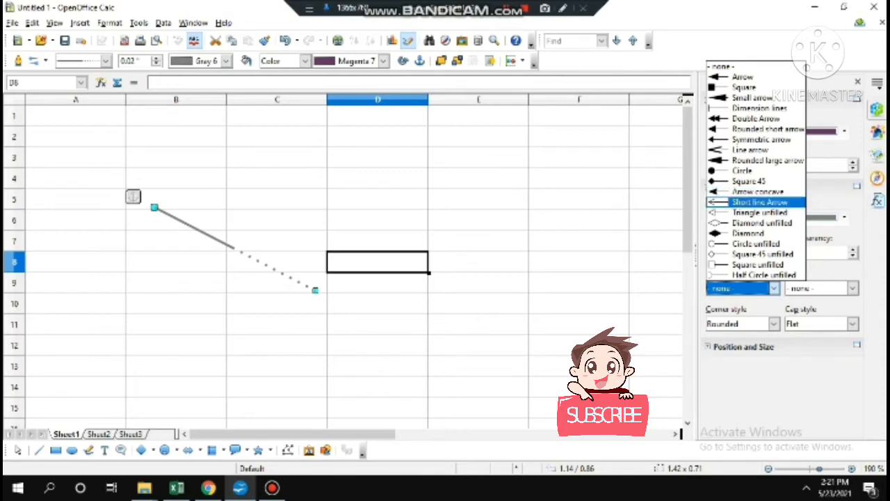
pyautogui.click(760, 202)
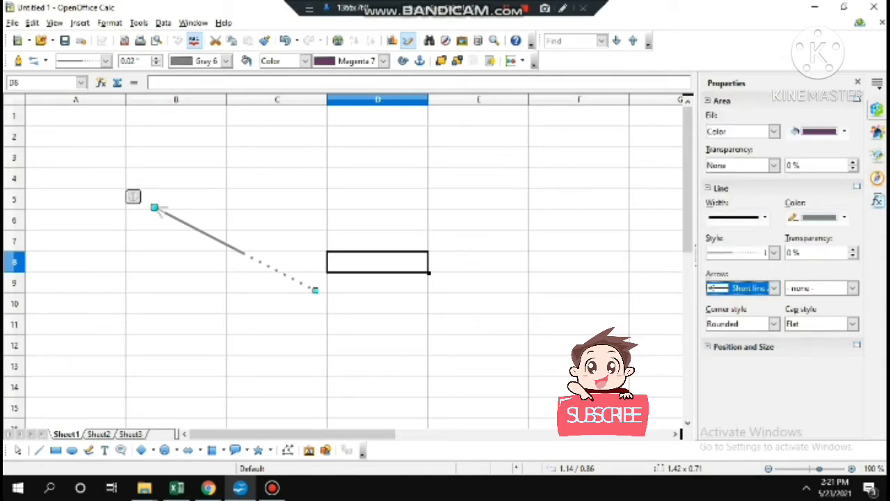
pyautogui.click(773, 288)
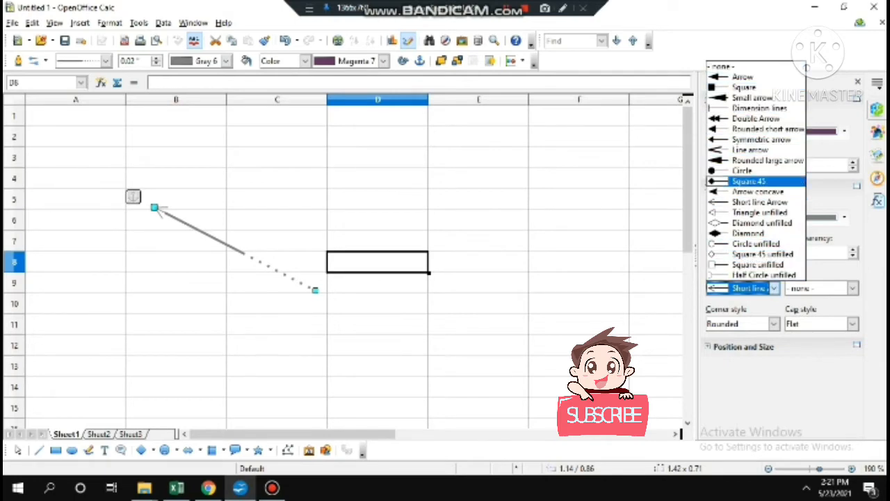
pyautogui.click(748, 181)
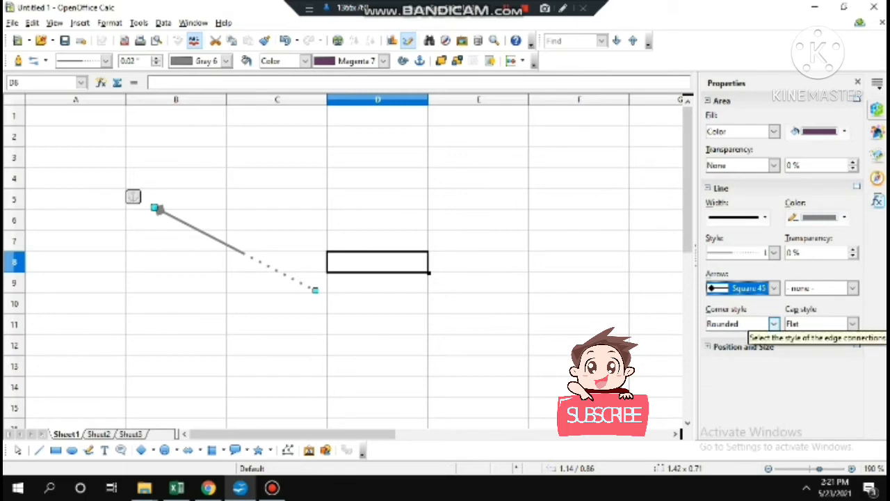
# - Set the line's corner style to Beveled and move the line slightly up so it starts in B4
pyautogui.click(773, 323)
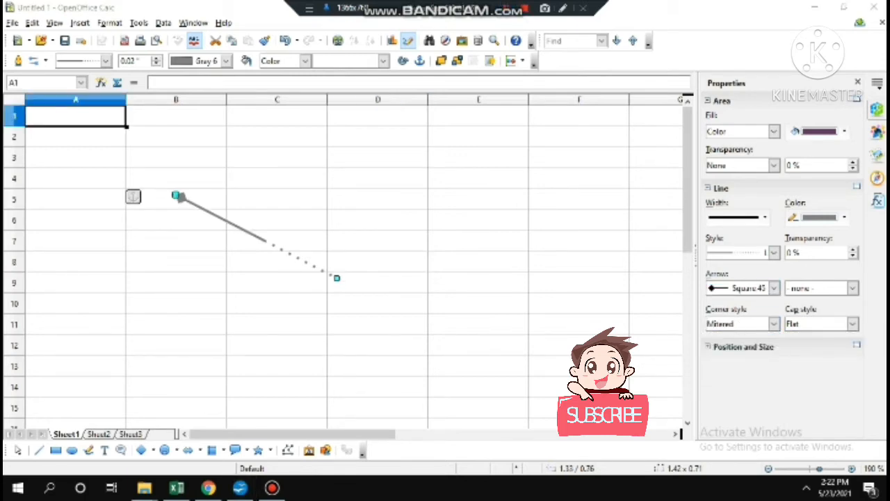
pyautogui.click(773, 323)
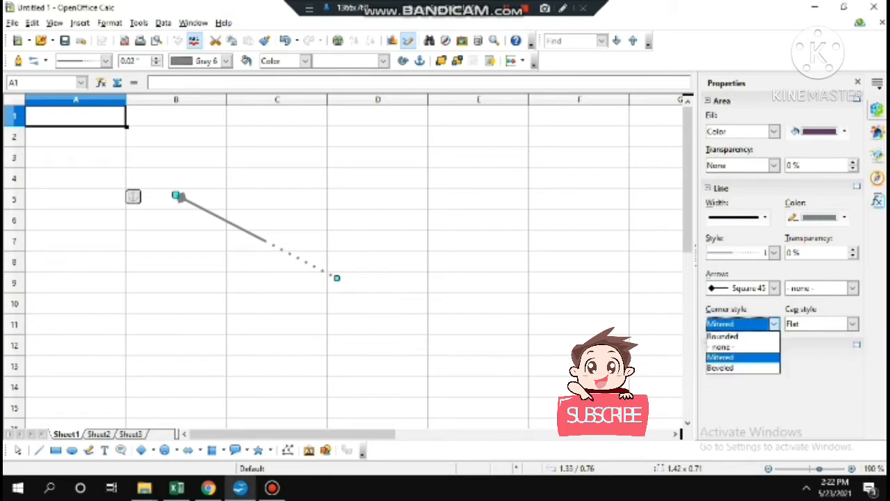
pyautogui.click(721, 368)
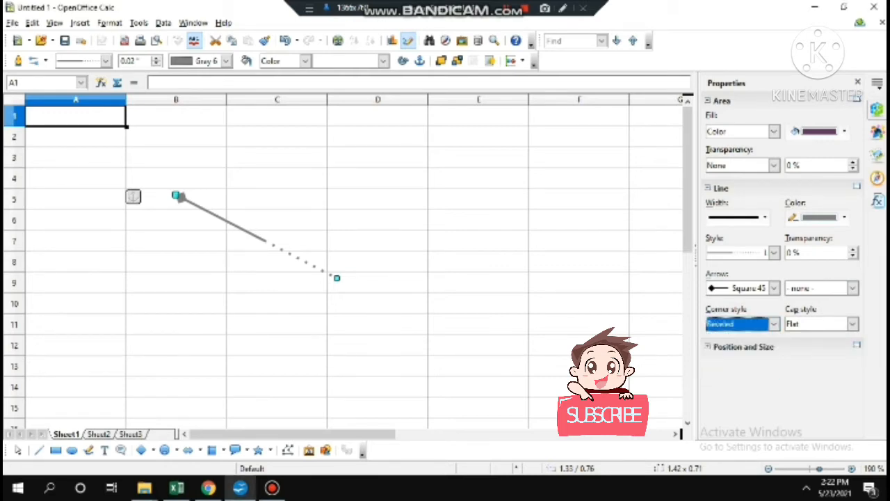
pyautogui.moveTo(222, 219); pyautogui.dragTo(235, 202)
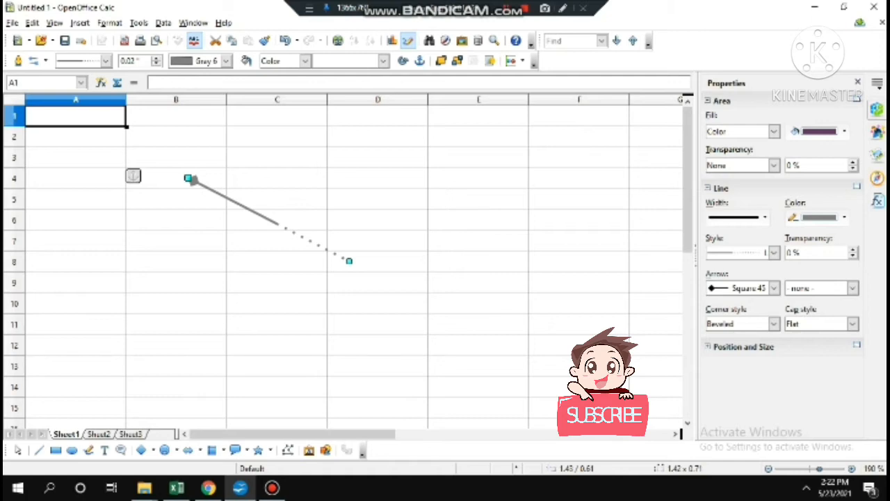
pyautogui.click(852, 324)
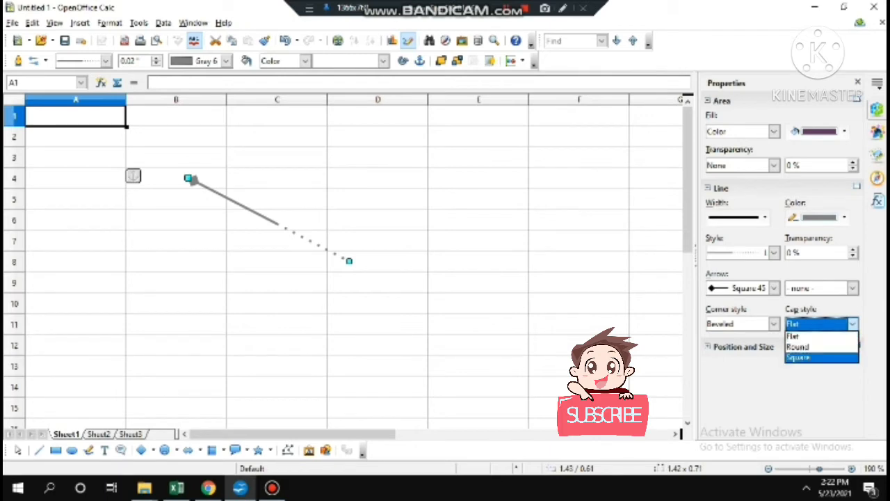
pyautogui.click(852, 324)
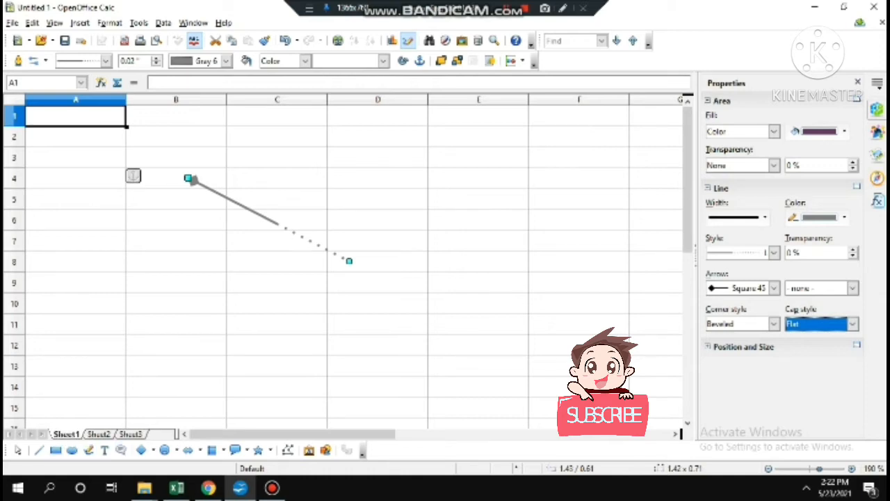
pyautogui.moveTo(84, 263); pyautogui.dragTo(172, 323)
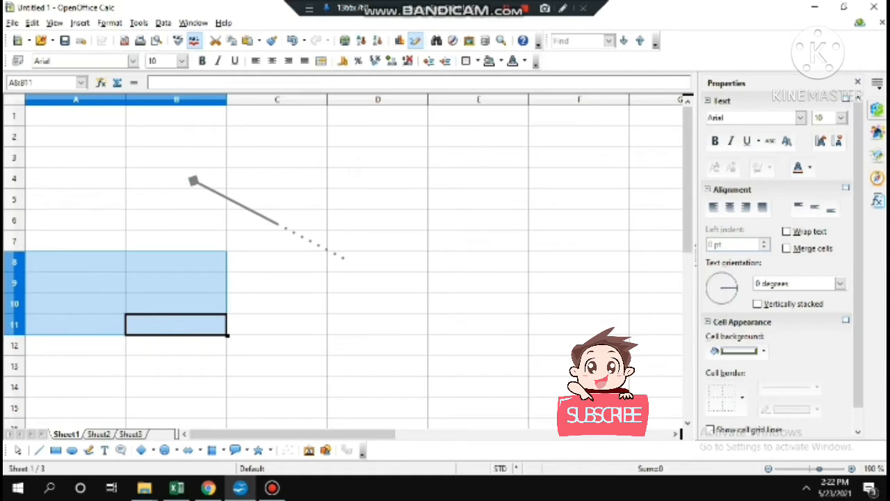
pyautogui.click(506, 9)
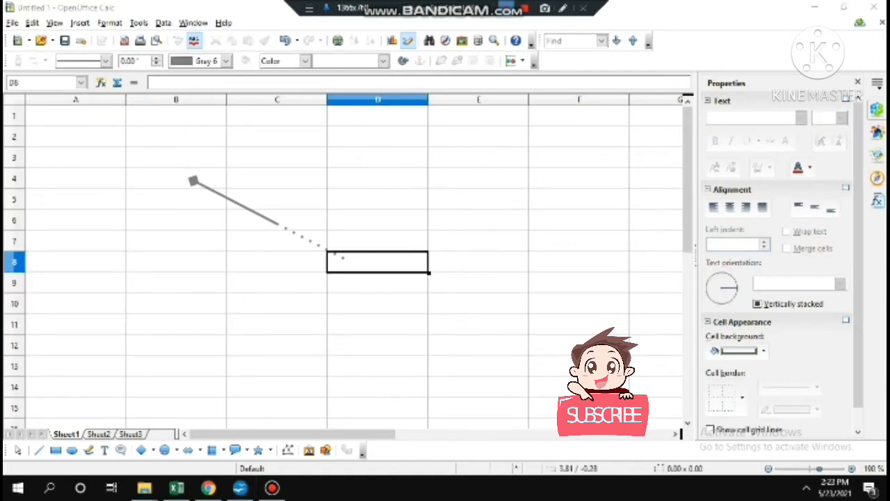
# - Draw a rectangle about 1.39 × 0.77 inches from cell A7 to C11 and give it a Gradient fill
pyautogui.moveTo(89, 243); pyautogui.dragTo(249, 334)
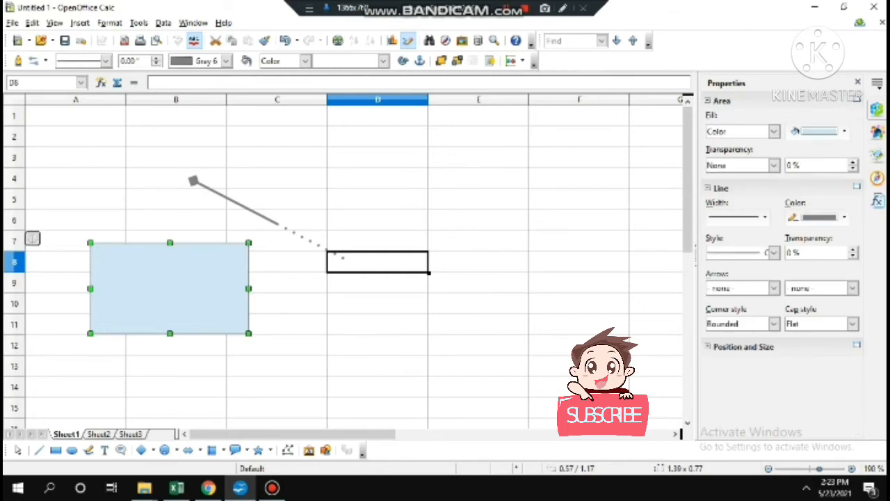
pyautogui.click(773, 131)
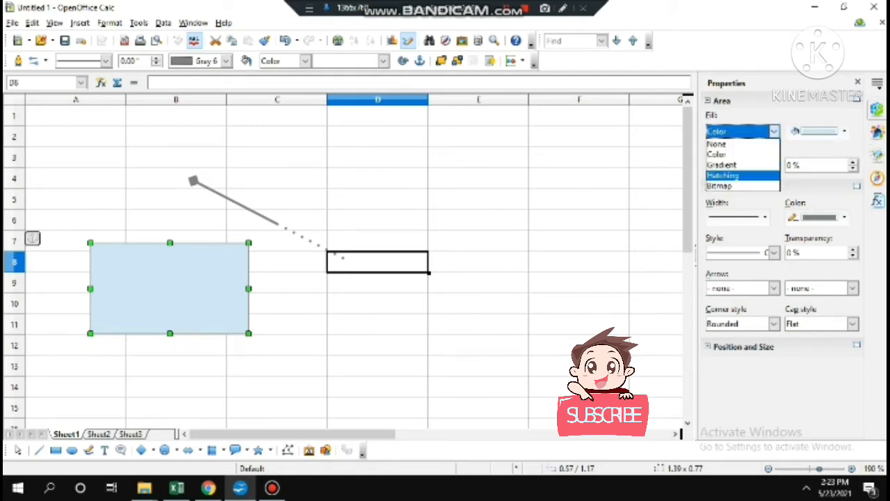
pyautogui.click(722, 164)
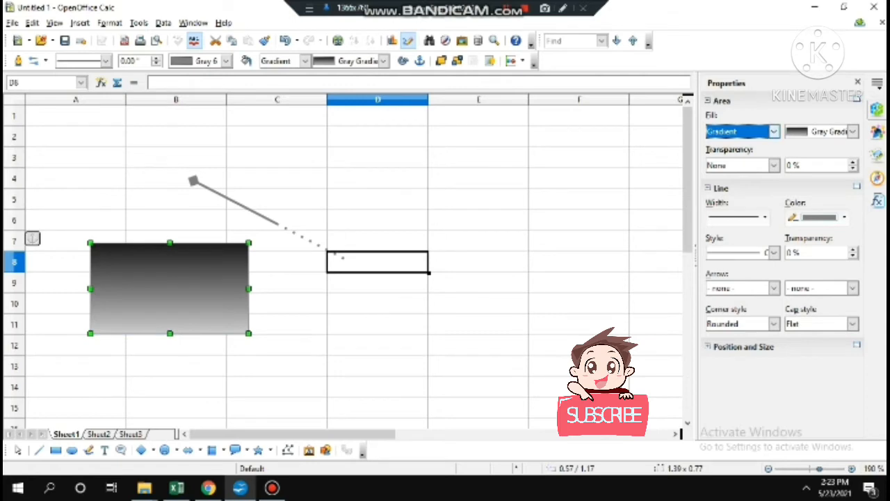
# - Try a Hatching fill on the rectangle, and replace it with a Bitmap fill
pyautogui.click(773, 131)
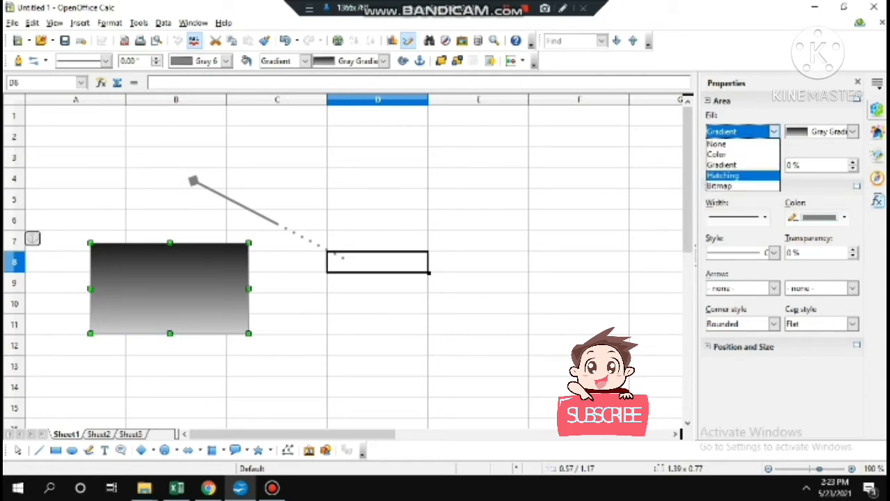
pyautogui.click(721, 176)
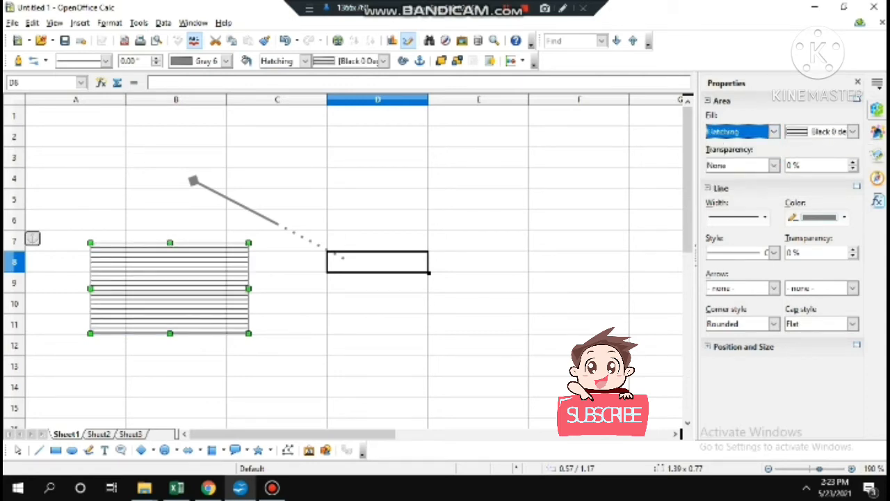
pyautogui.click(773, 131)
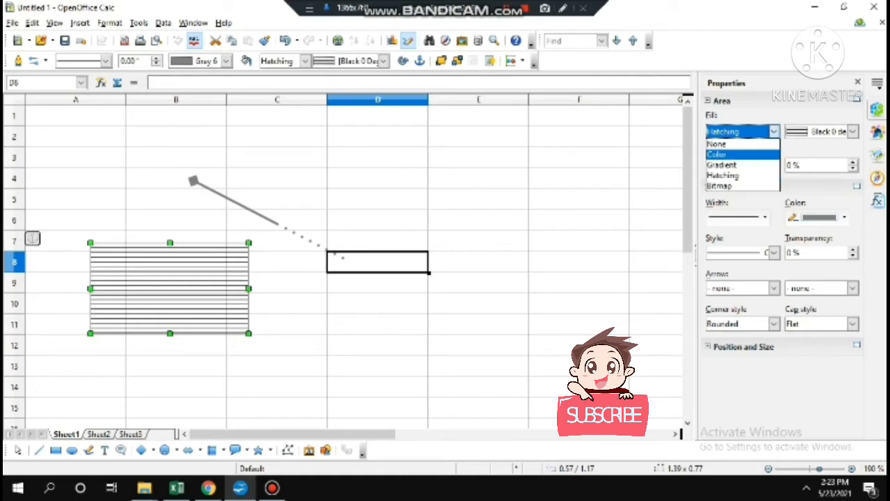
pyautogui.click(720, 185)
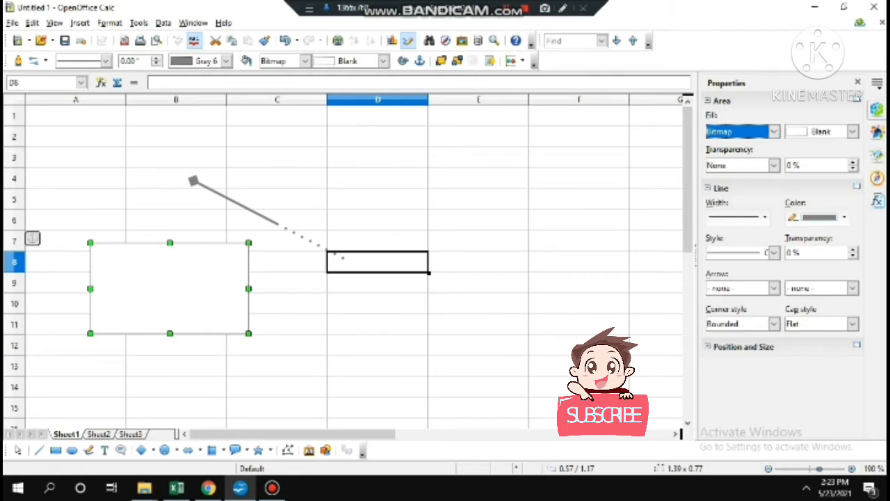
# - Move the rectangle to cells A3 to B7 over the line's start and set its area transparency to Ellipsoid
pyautogui.moveTo(170, 282); pyautogui.dragTo(127, 194)
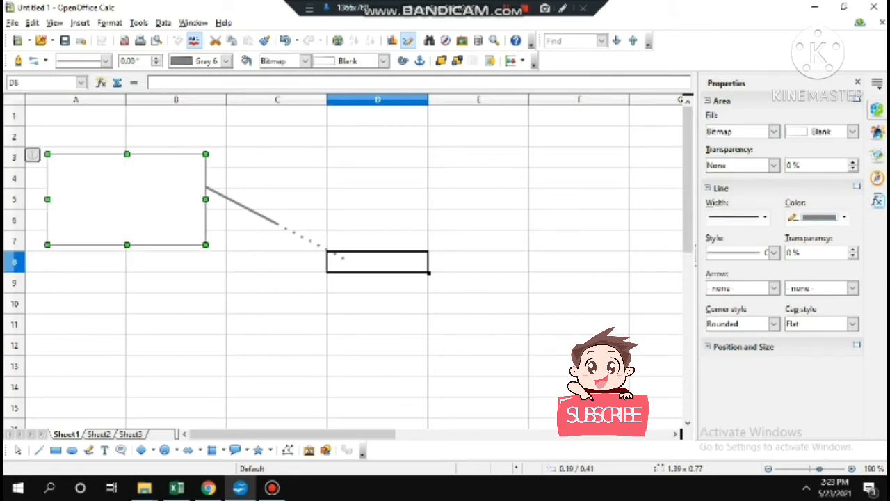
pyautogui.click(773, 165)
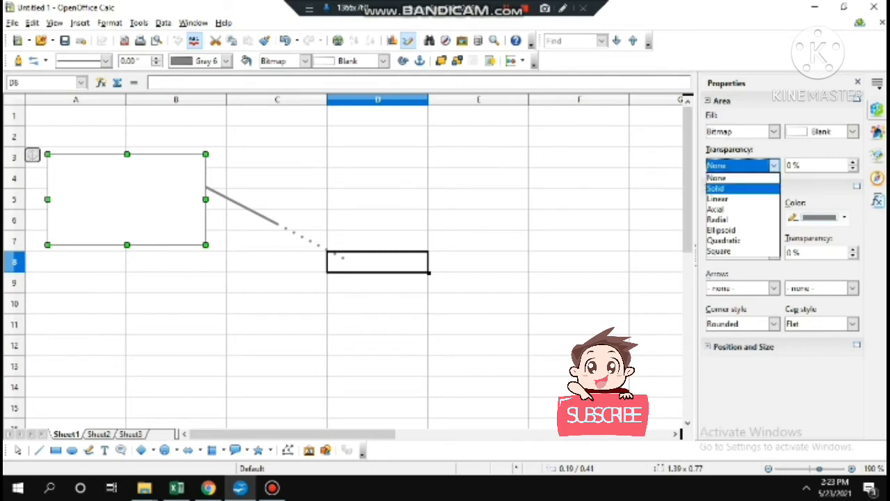
pyautogui.click(721, 229)
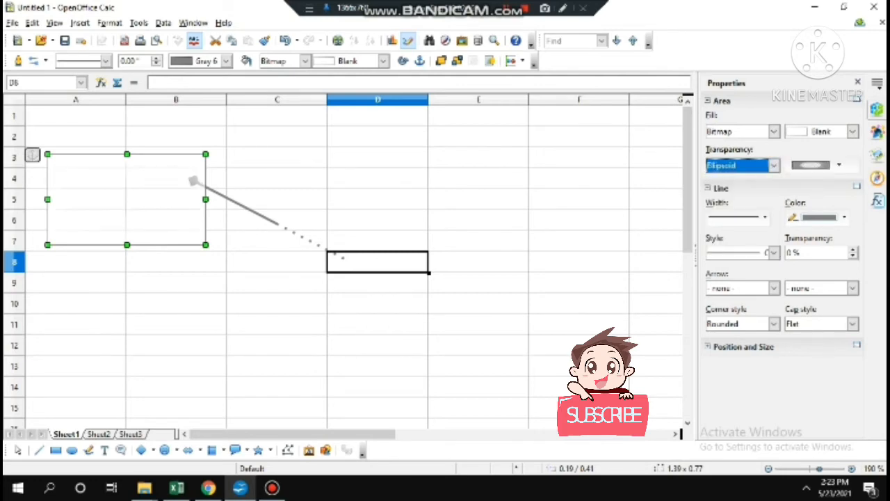
# - Try the Water bitmap as the rectangle's fill, and replace it with the Daisy bitmap
pyautogui.click(852, 131)
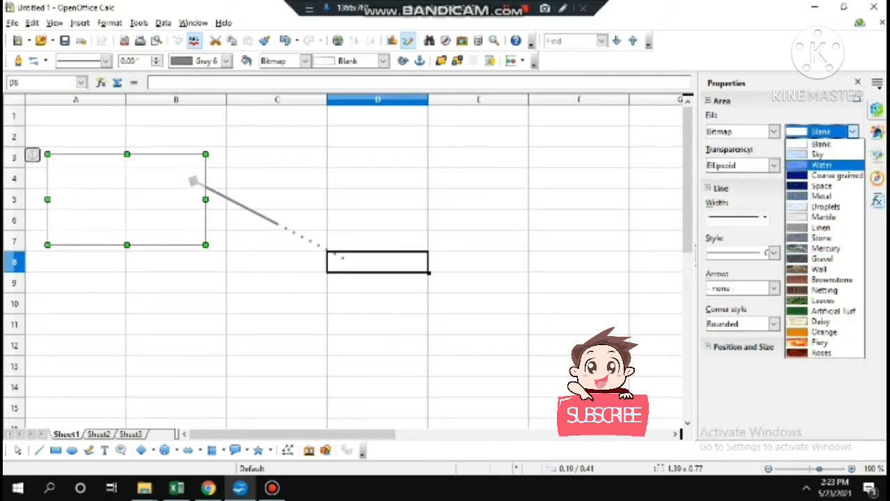
pyautogui.click(821, 166)
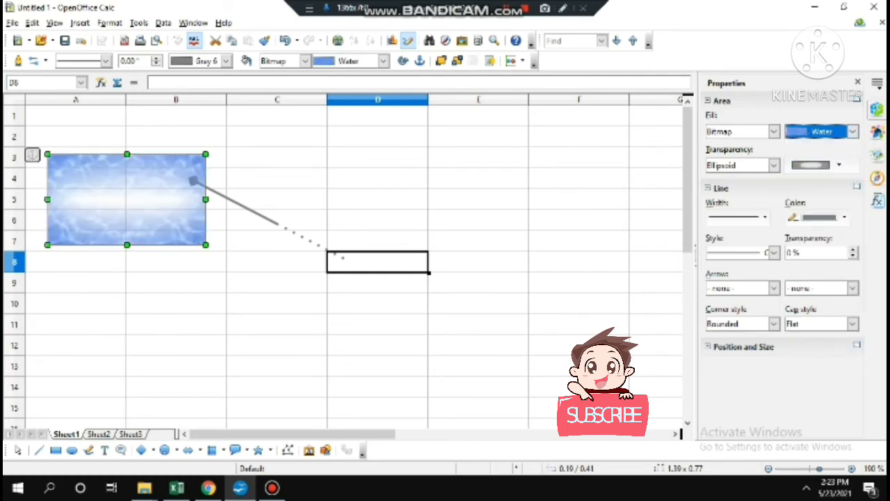
pyautogui.click(853, 131)
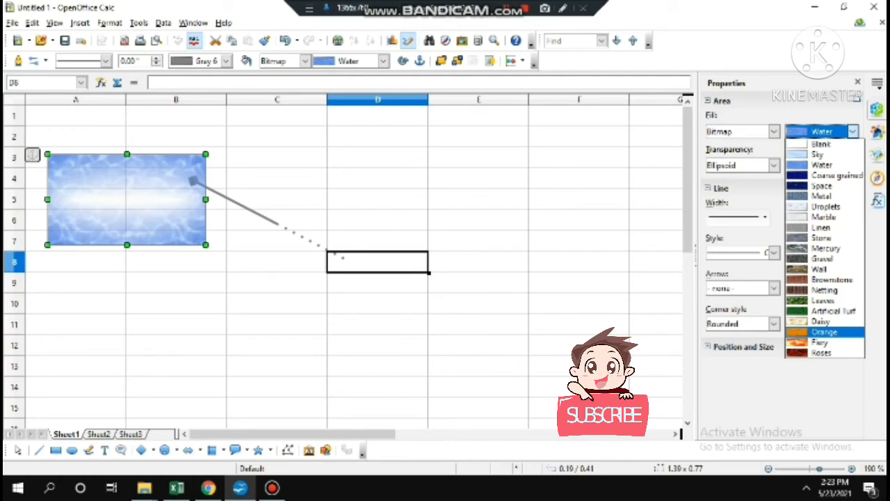
pyautogui.click(821, 321)
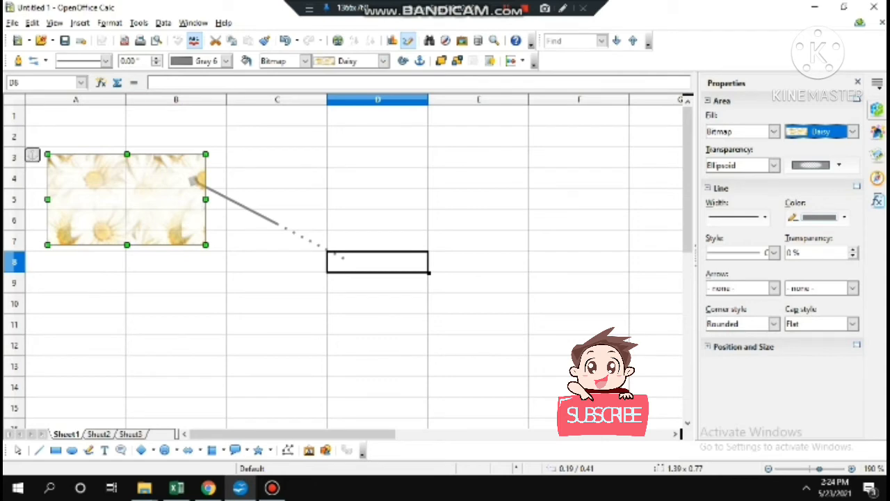
# - Set the Daisy rectangle's line width to 4.5 pt
pyautogui.click(741, 217)
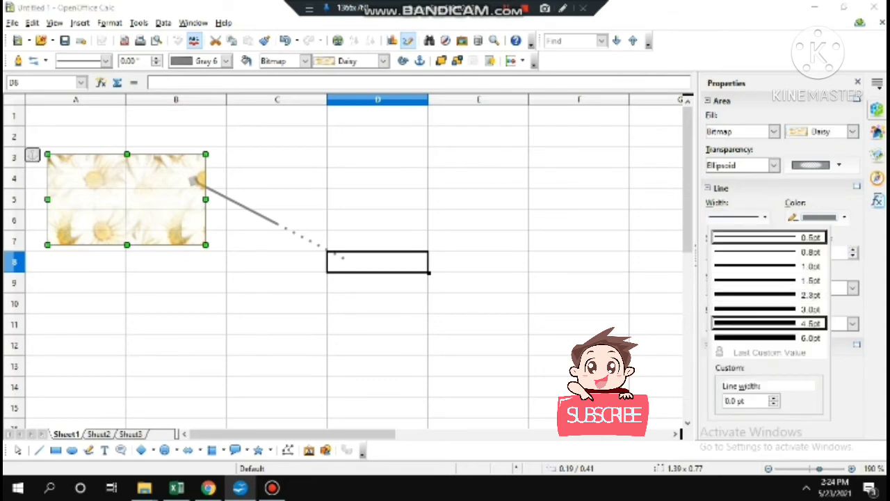
pyautogui.click(769, 323)
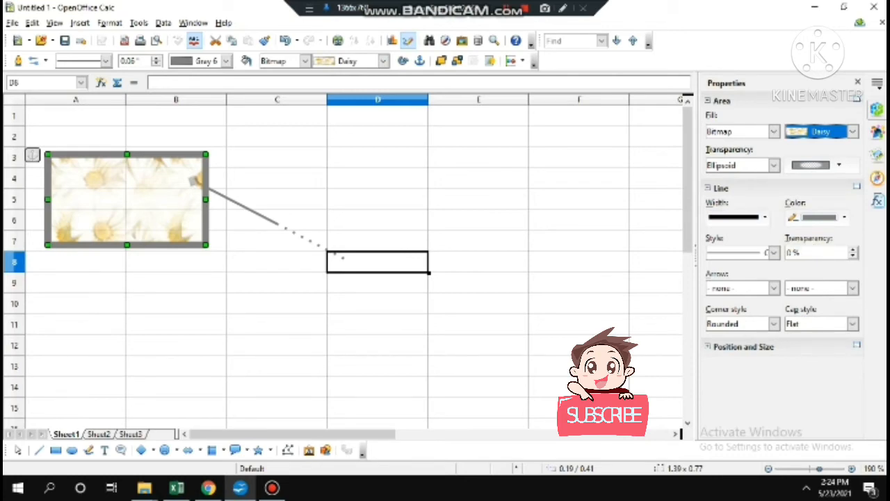
pyautogui.click(506, 8)
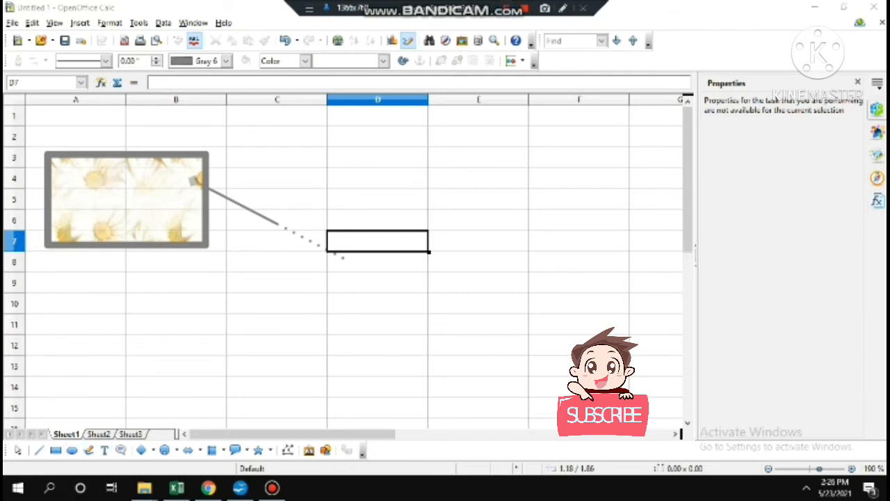
# - Draw a wavy freehand curve about 0.89 × 0.78 inches from cell B12 to C10 and set its fill color to Pink 1
pyautogui.moveTo(151, 347)
pyautogui.mouseDown()
pyautogui.moveTo(157, 267)
pyautogui.moveTo(183, 307)
pyautogui.moveTo(236, 256)
pyautogui.moveTo(251, 300)
pyautogui.mouseUp()
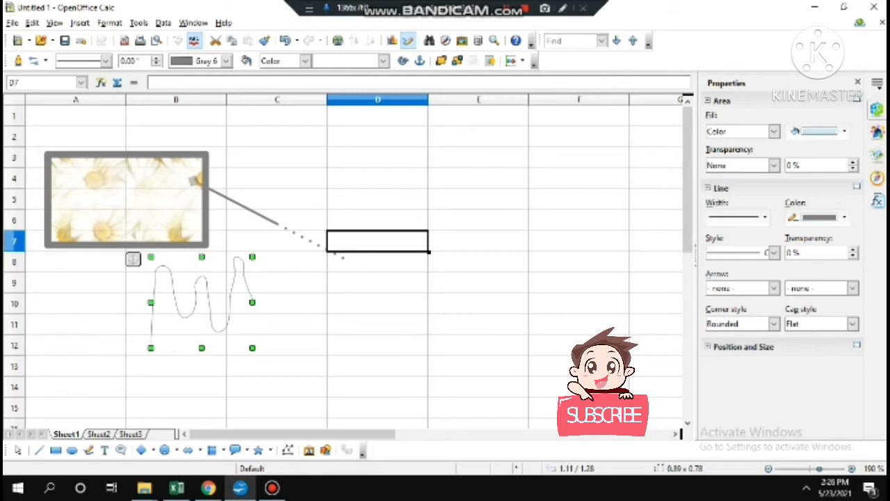
pyautogui.click(820, 131)
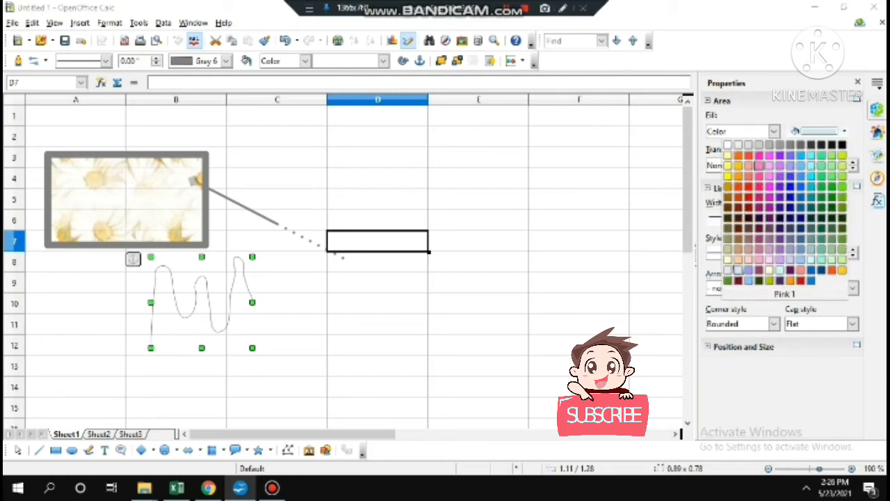
pyautogui.click(759, 165)
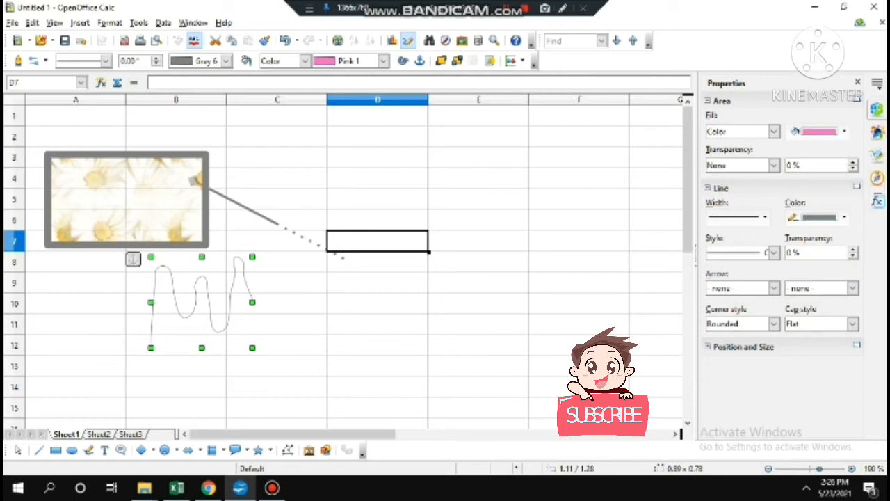
# - Thicken the freehand curve's line to 0.04 inches and set its area transparency to Quadratic
pyautogui.click(737, 217)
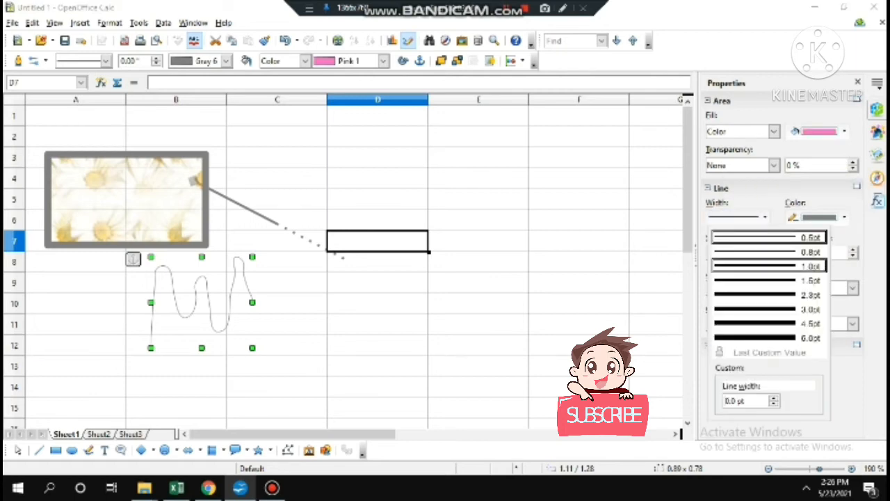
pyautogui.click(761, 323)
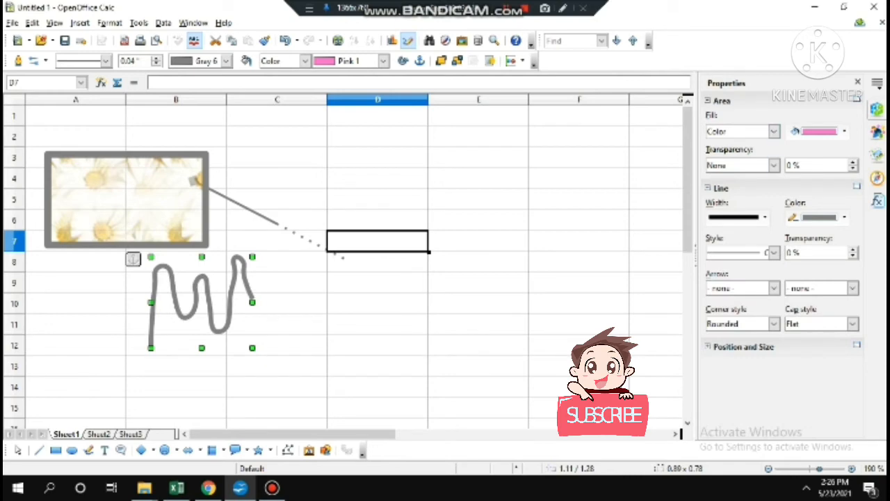
pyautogui.click(773, 165)
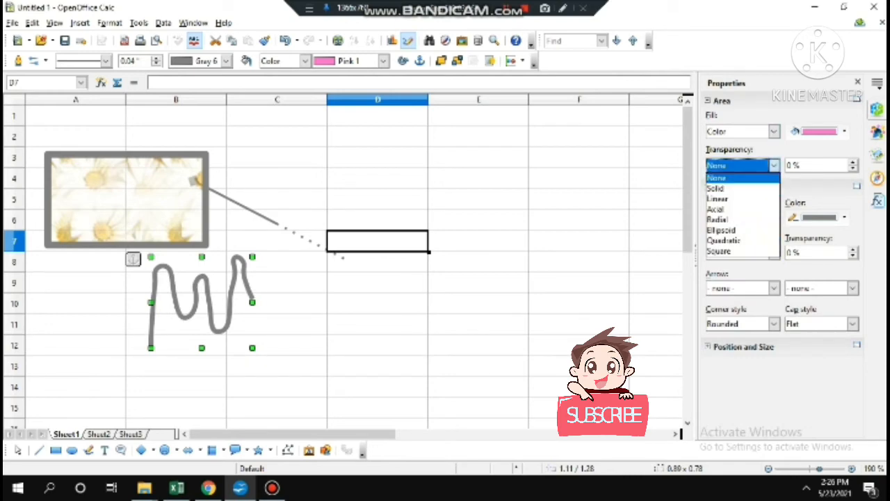
pyautogui.click(723, 240)
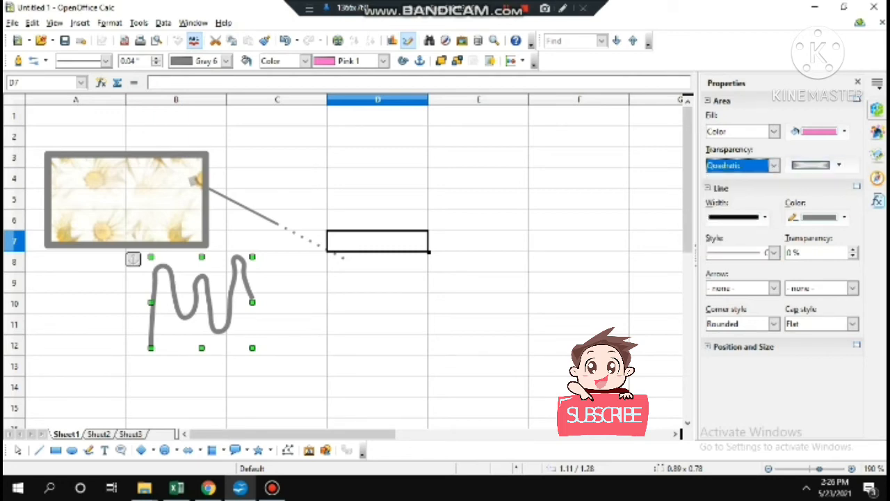
pyautogui.click(839, 165)
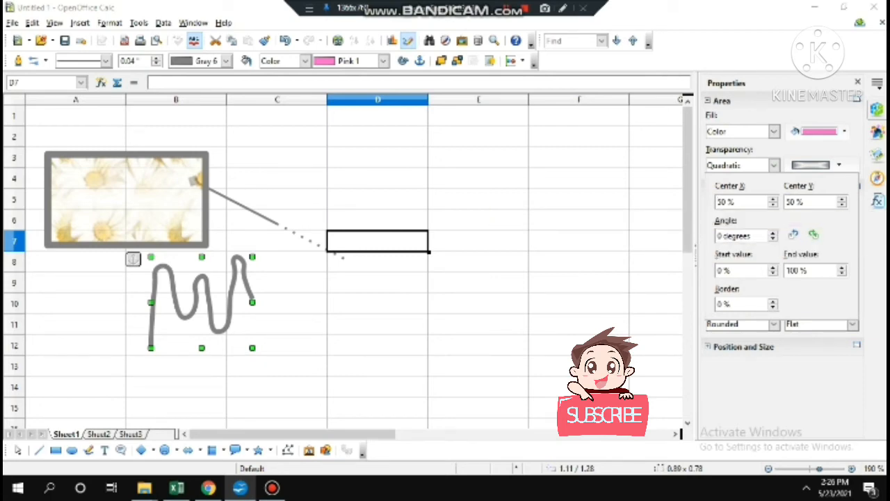
pyautogui.click(773, 164)
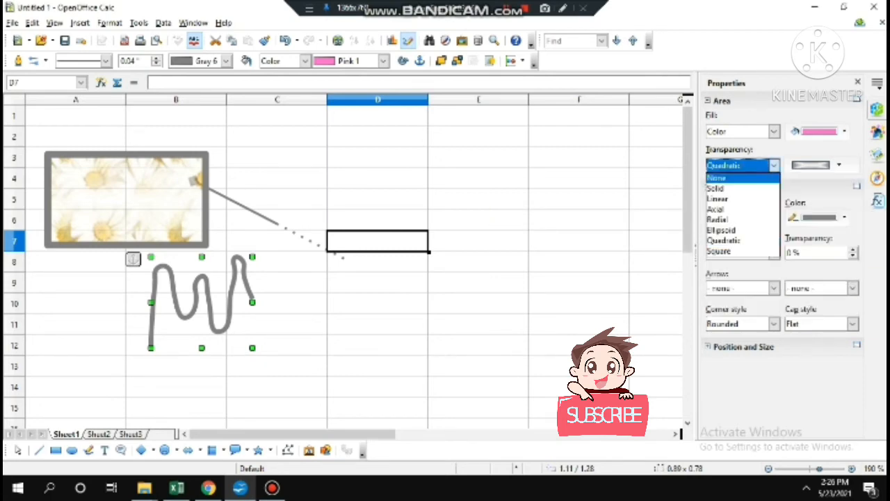
pyautogui.click(507, 8)
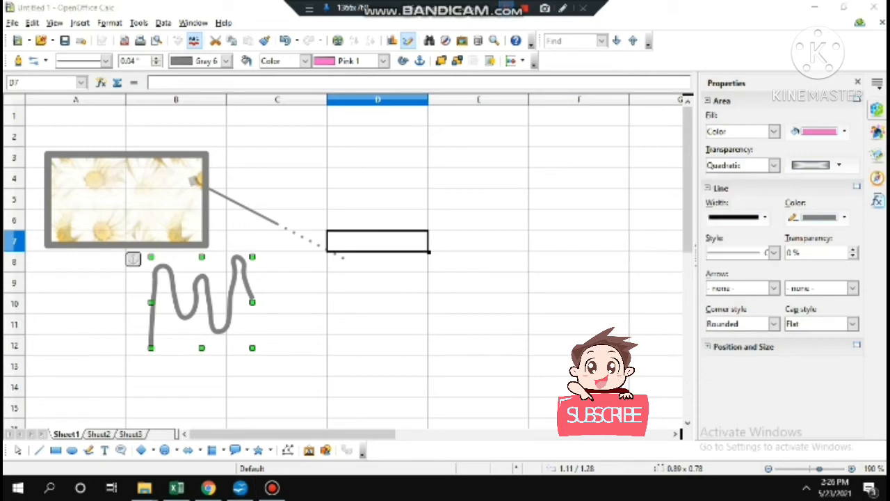
# - Set the freehand curve's line style to Ultrafine Dotted (var)
pyautogui.click(774, 252)
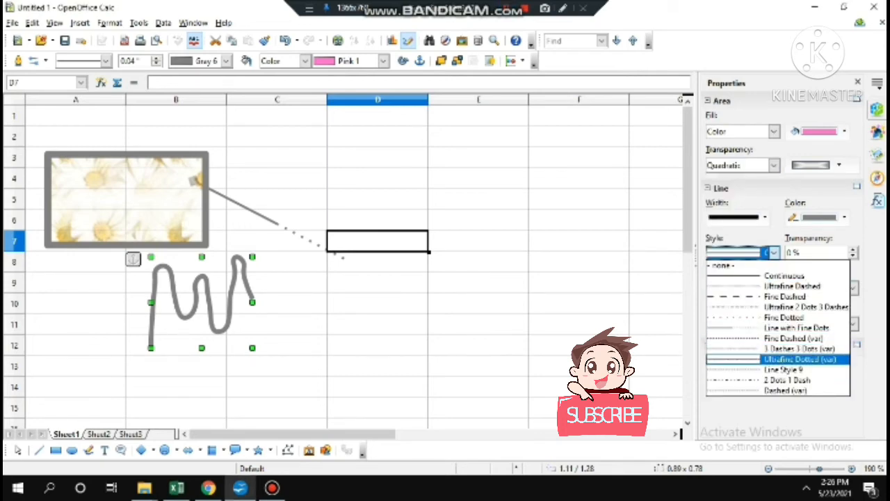
pyautogui.press('Return')
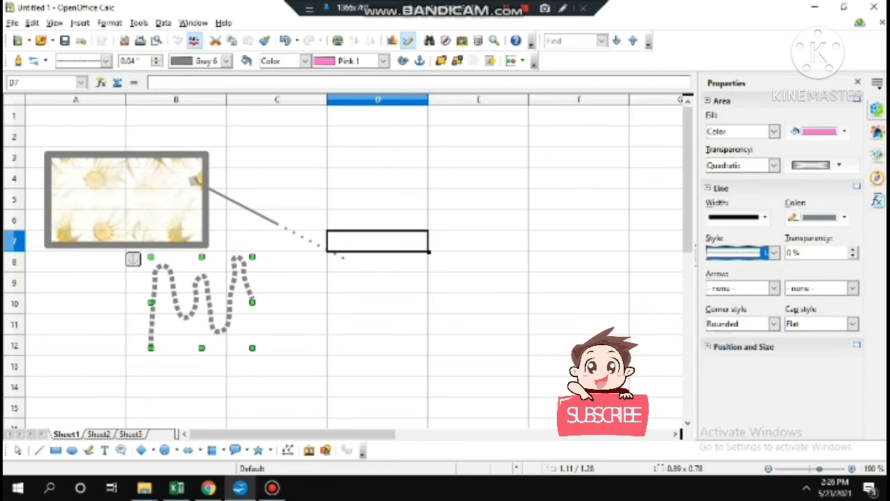
# - Insert a text box in column E below the line, enter the name in capitals, and enlarge the box to about 1.15 × 0.37 inches
pyautogui.click(104, 450)
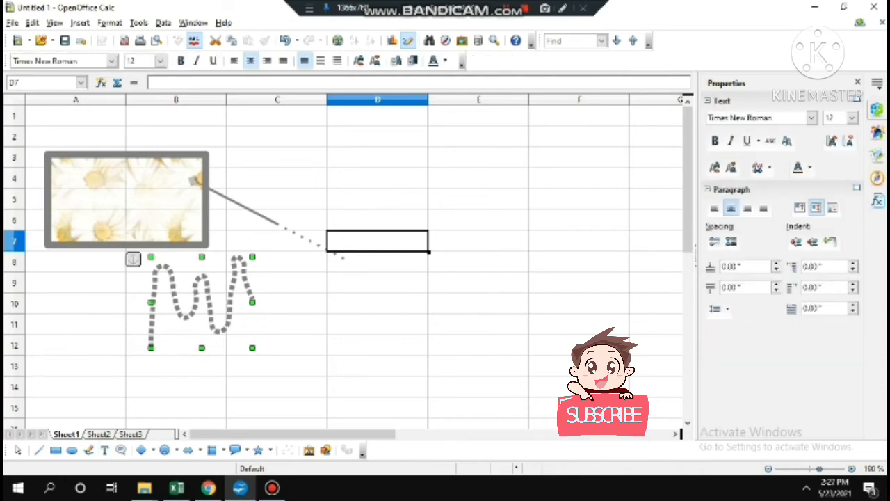
pyautogui.moveTo(434, 316); pyautogui.dragTo(465, 339)
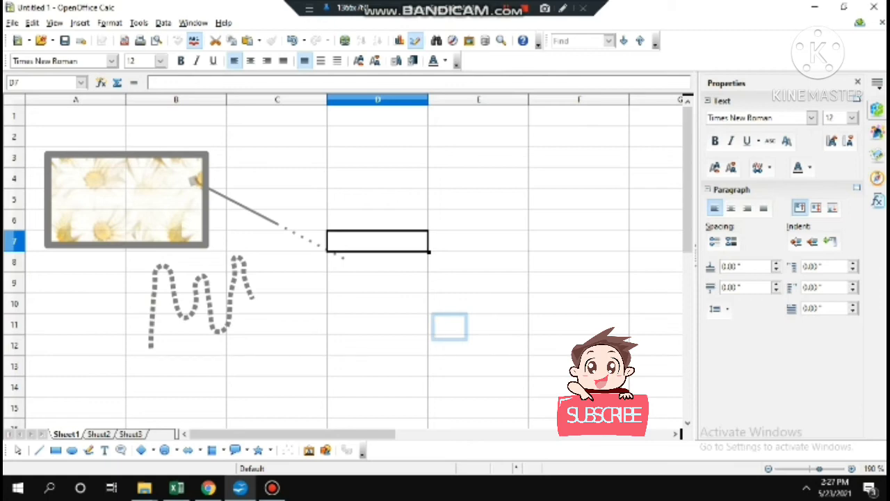
pyautogui.write('PRA')
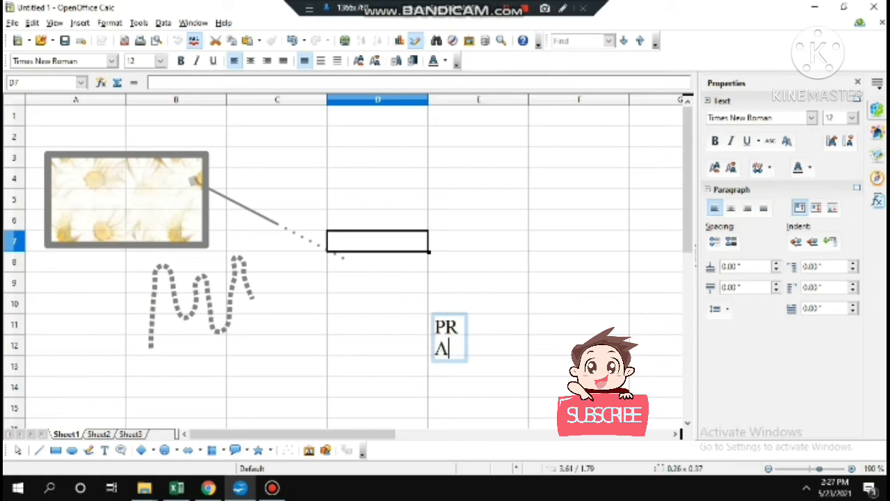
pyautogui.click(434, 318)
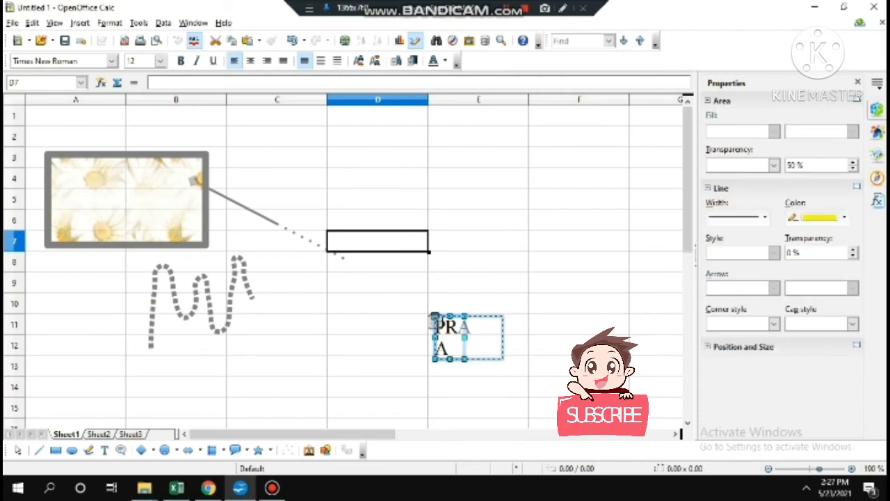
pyautogui.click(435, 322)
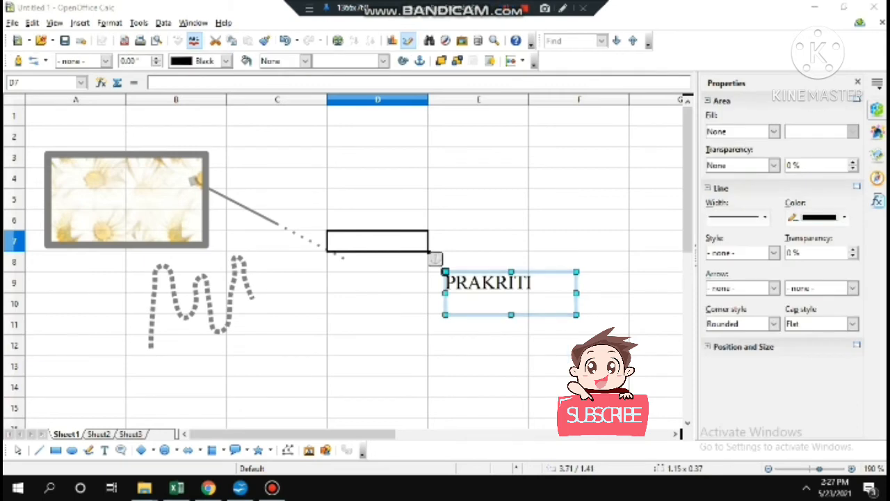
# - Move the text box to cells E4 to F6 and set its line style to Fine Dashed (var)
pyautogui.moveTo(487, 292); pyautogui.dragTo(533, 197)
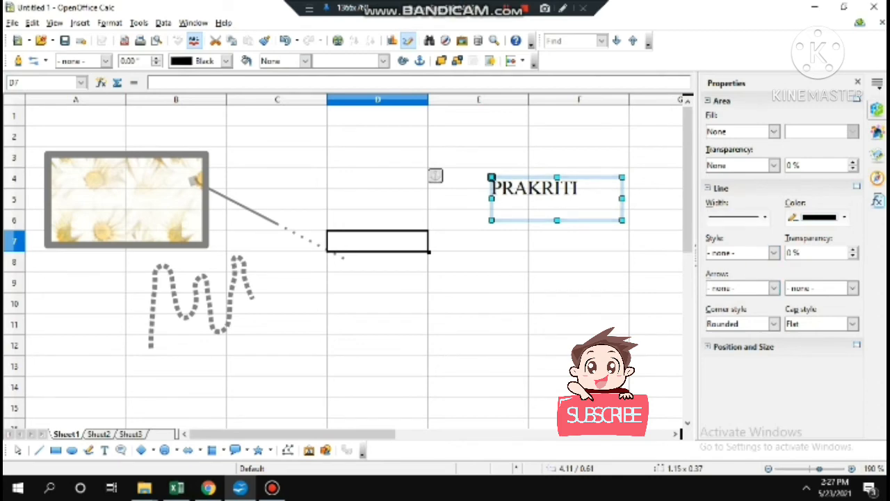
pyautogui.click(774, 252)
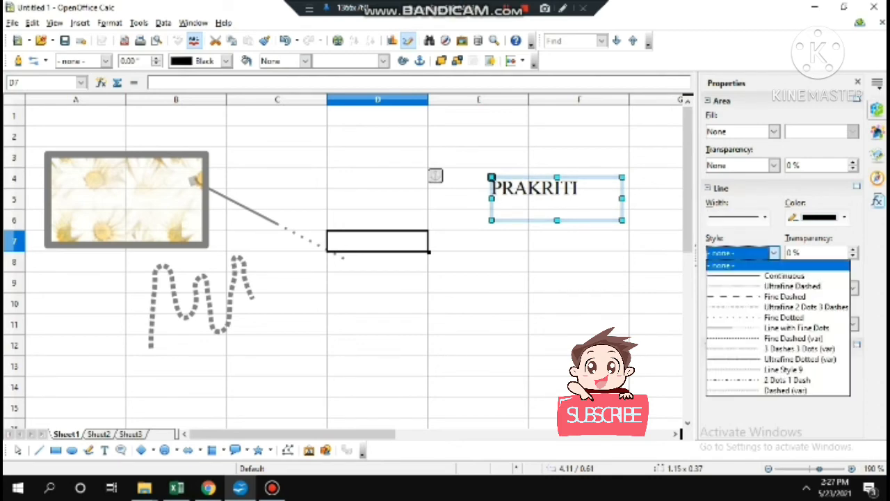
pyautogui.click(793, 337)
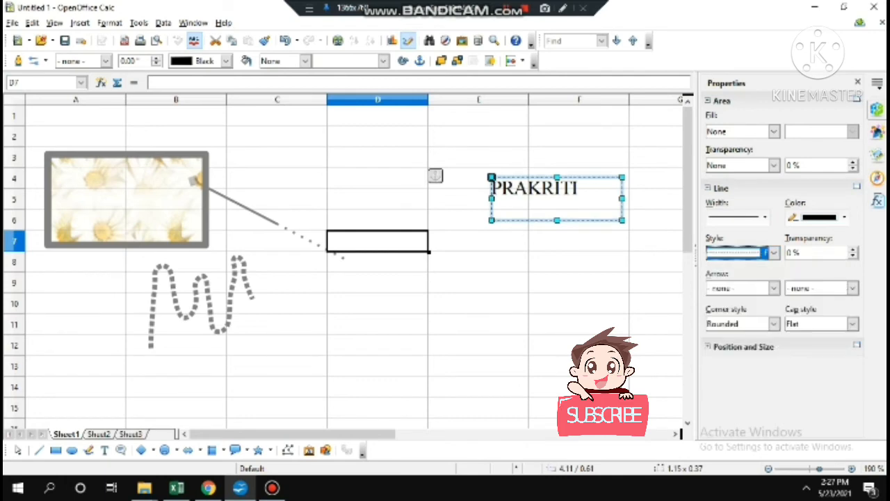
pyautogui.click(658, 325)
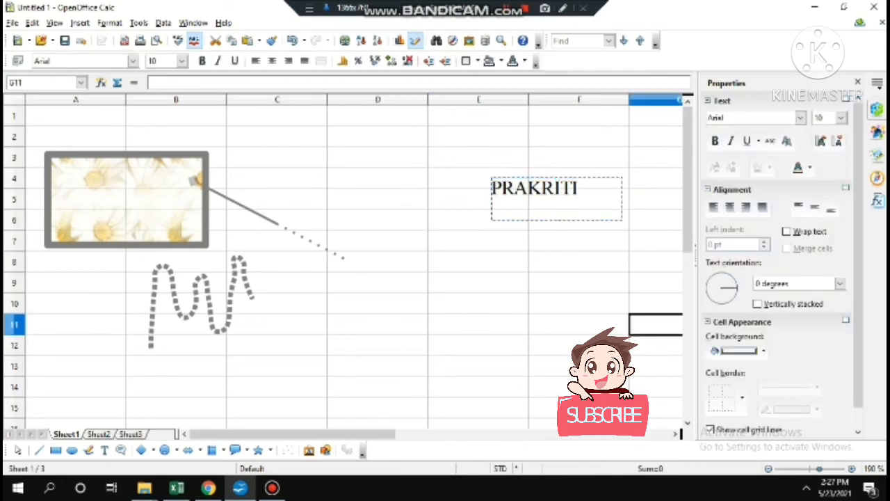
pyautogui.click(536, 188)
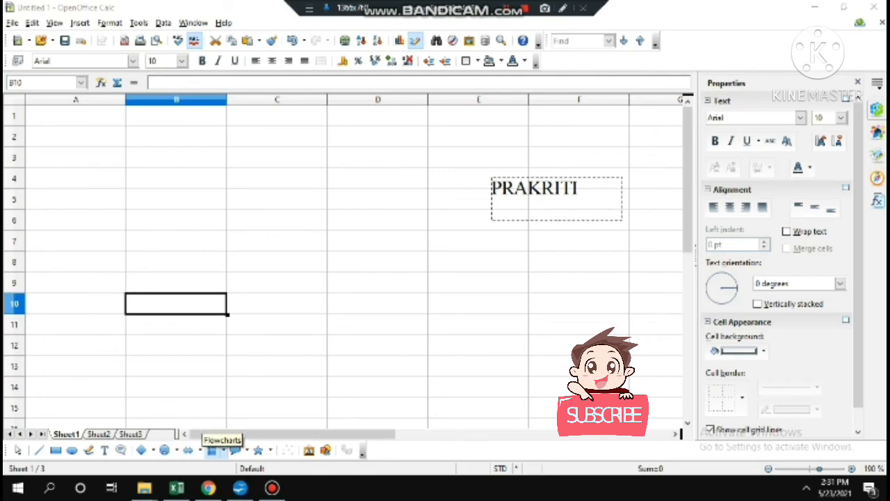
# - Draw an internal storage flowchart shape about 1.08 × 0.86 inches from cell C7 to D11
pyautogui.click(212, 449)
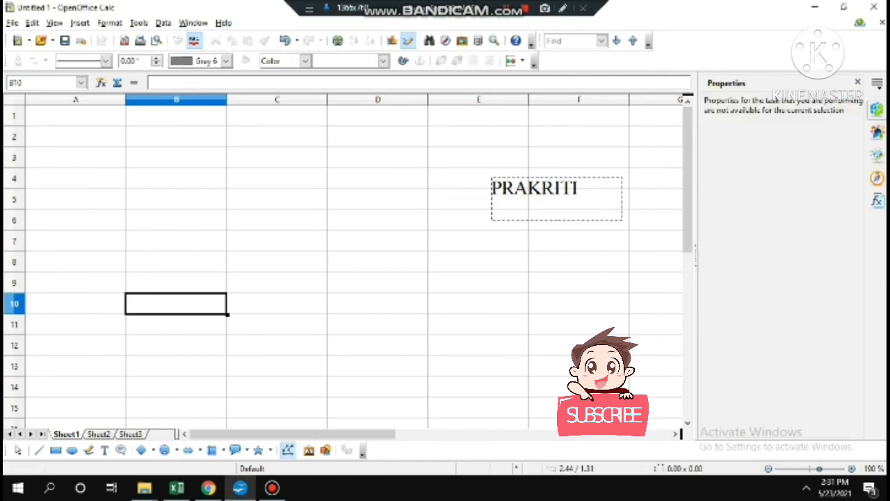
pyautogui.moveTo(297, 232); pyautogui.dragTo(419, 333)
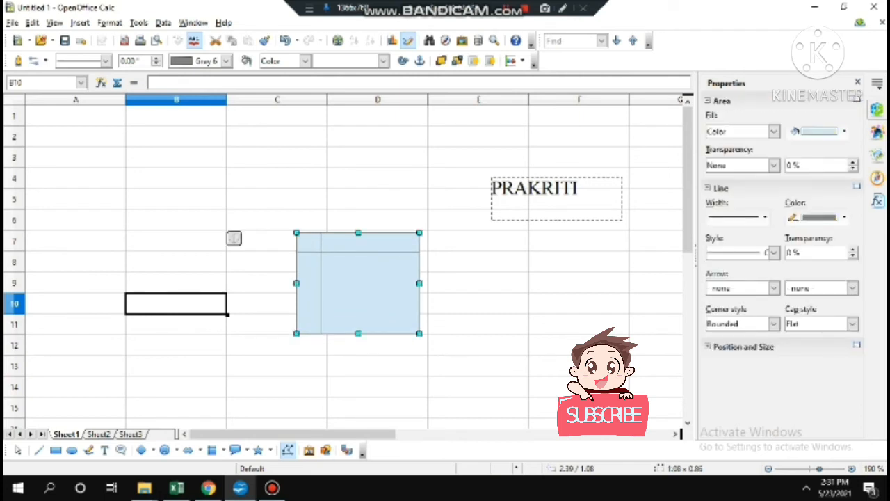
pyautogui.click(433, 348)
pyautogui.click(369, 292)
# - Insert a Fontwork object in the Favorite 11 style and delete the flowchart shape covering it
pyautogui.click(309, 449)
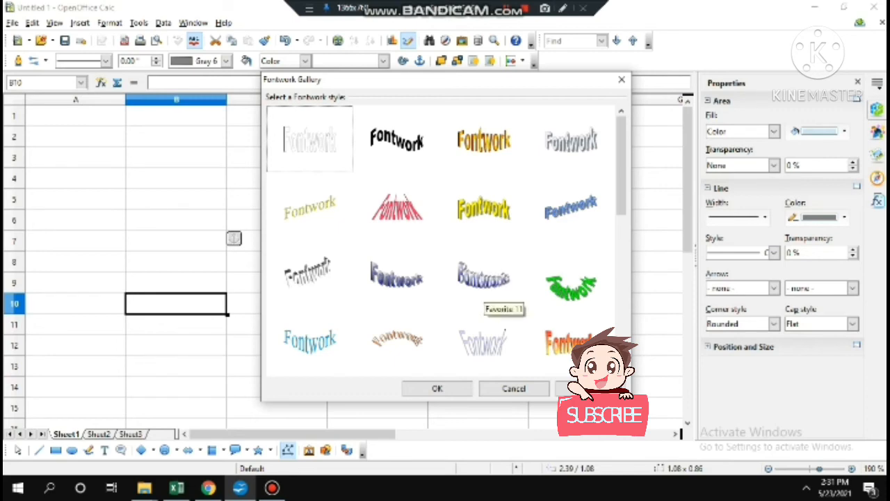
pyautogui.click(486, 278)
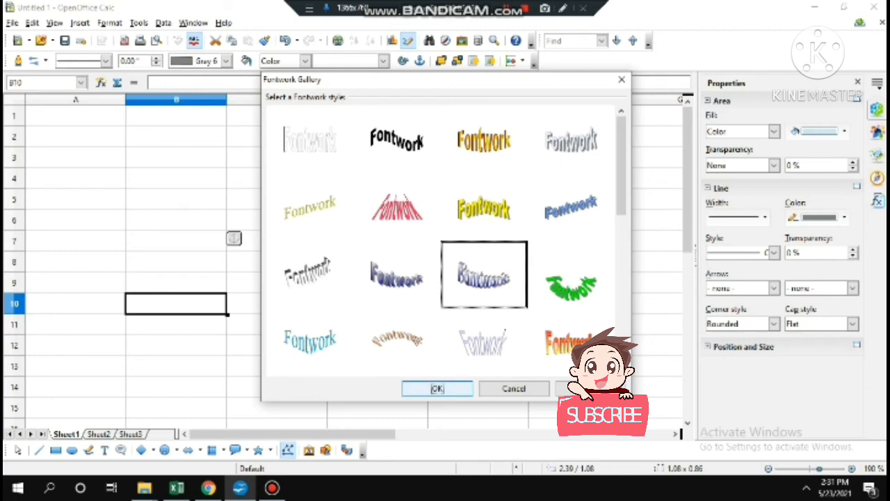
pyautogui.click(437, 389)
pyautogui.click(384, 387)
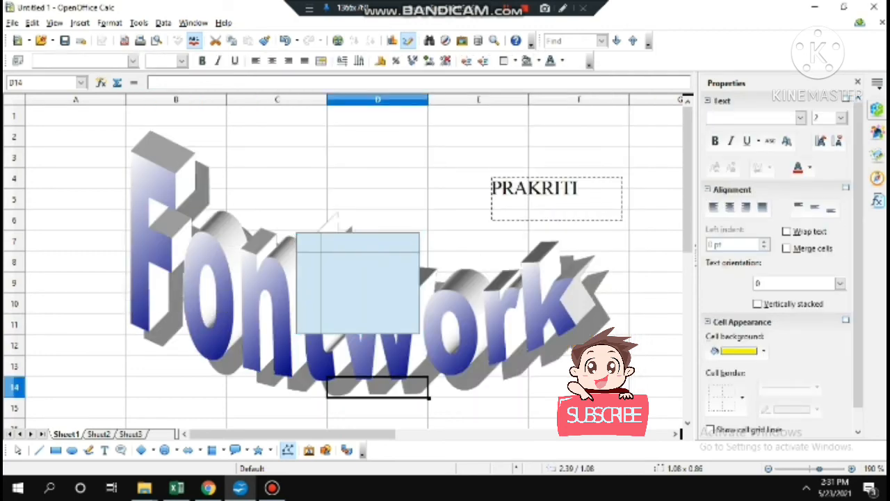
pyautogui.click(358, 283)
pyautogui.press('Delete')
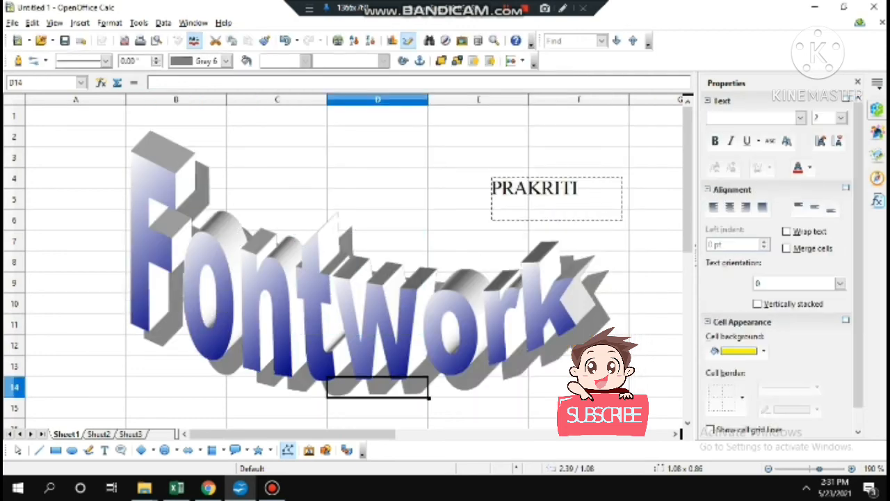
# - Replace the Fontwork object's text with HELLO, finish the text editing, and delete the object from the sheet
pyautogui.click(357, 292)
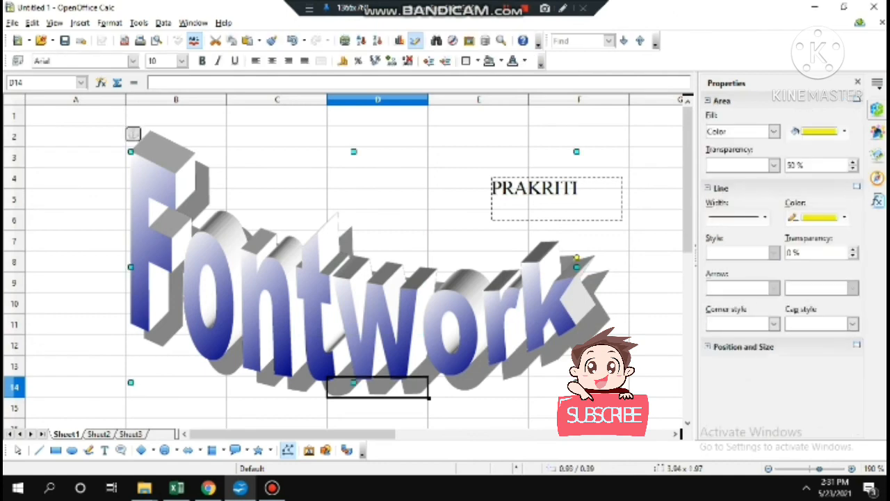
pyautogui.write('J')
pyautogui.press('BackSpace')
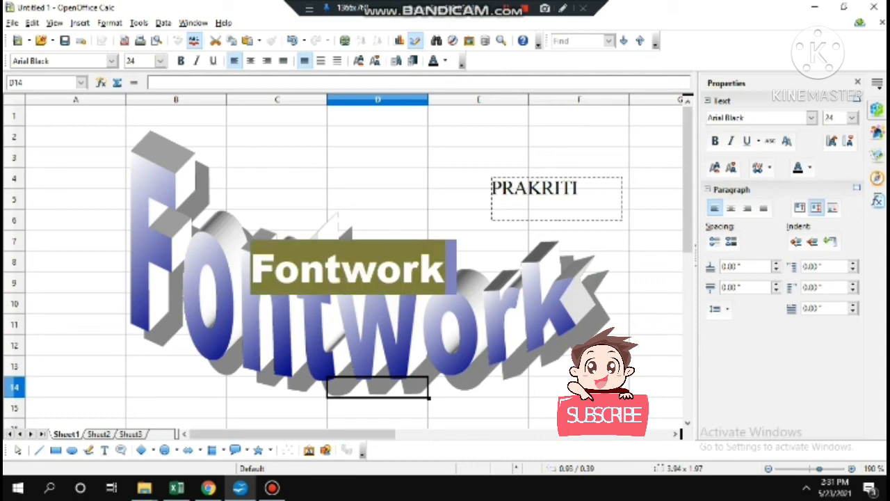
pyautogui.press('BackSpace')
pyautogui.write('HE')
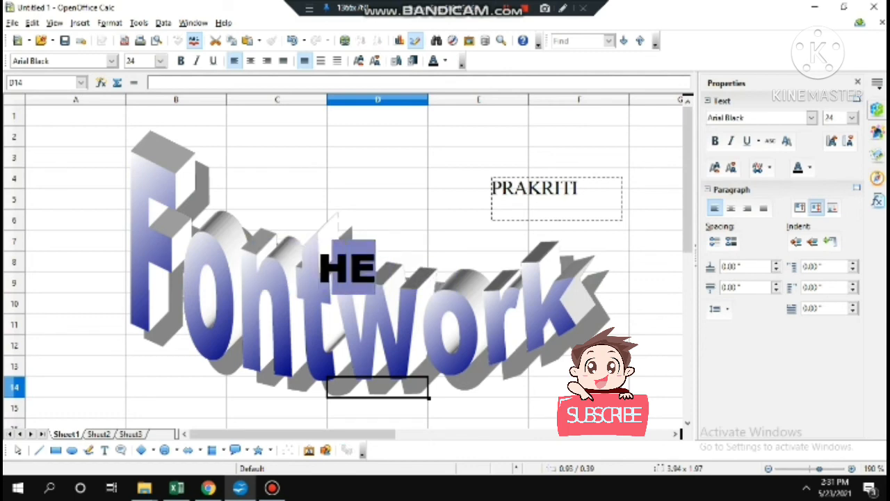
pyautogui.write('LLO')
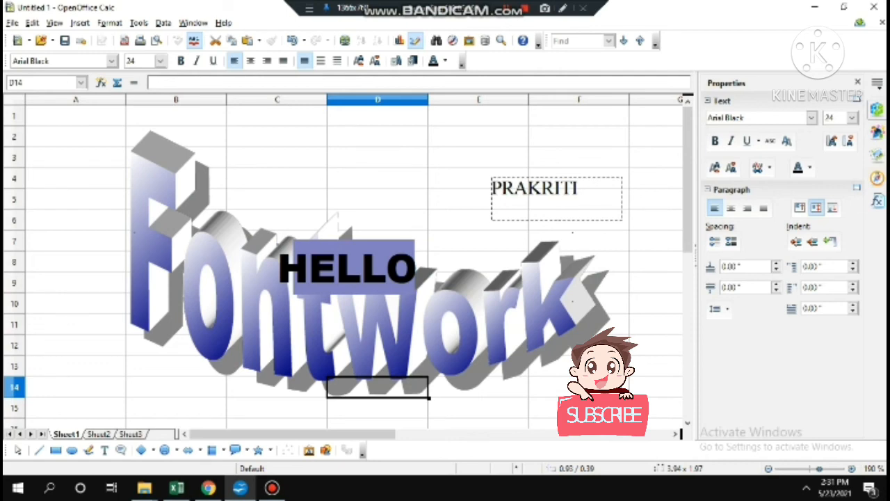
pyautogui.press('Escape')
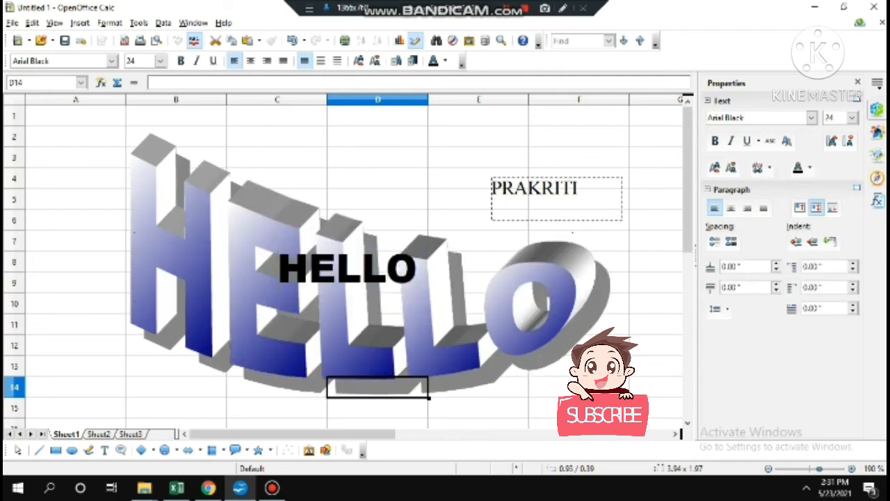
pyautogui.press('Escape')
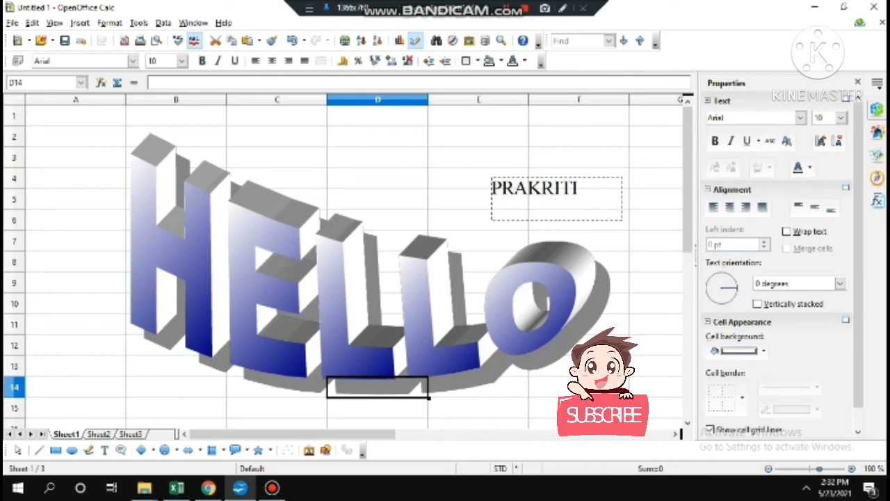
pyautogui.click(353, 292)
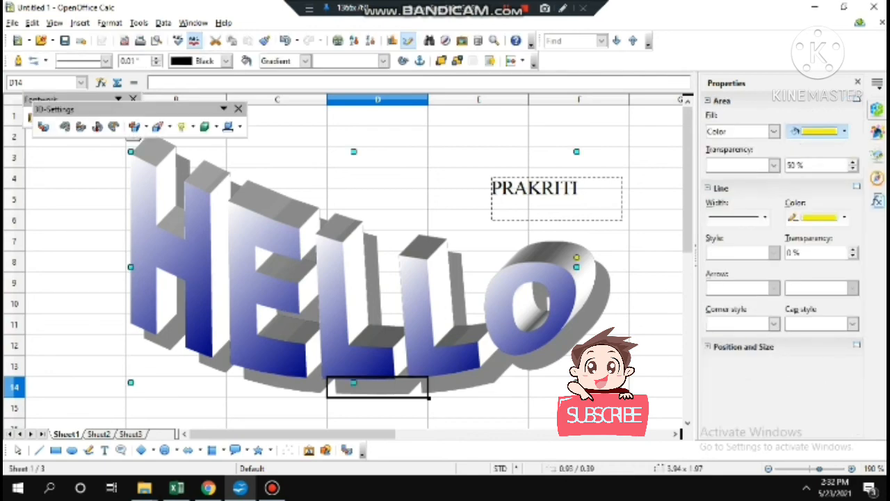
pyautogui.press('Delete')
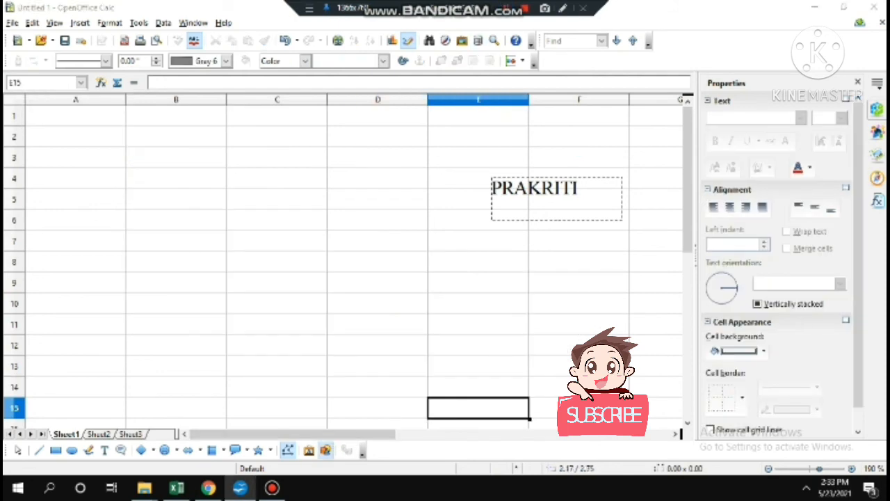
# - Insert the butterfly3 picture from the Kea Coloring saved folder into the sheet
pyautogui.click(325, 450)
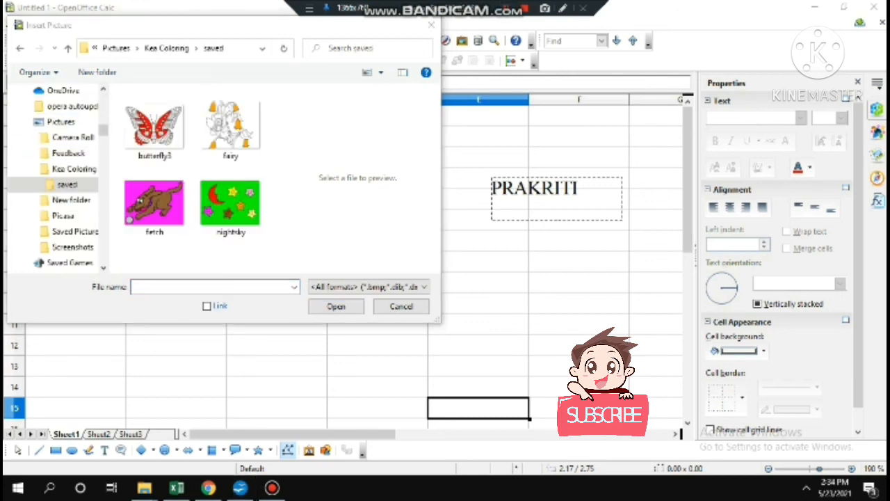
pyautogui.doubleClick(154, 126)
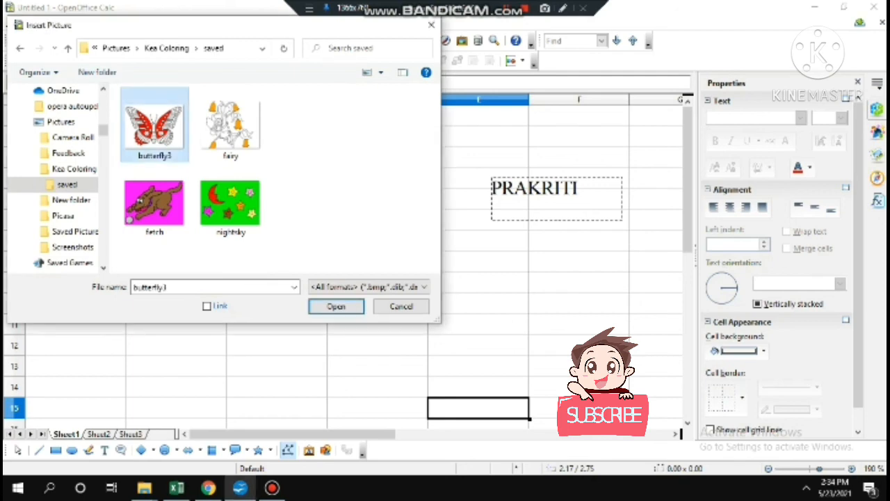